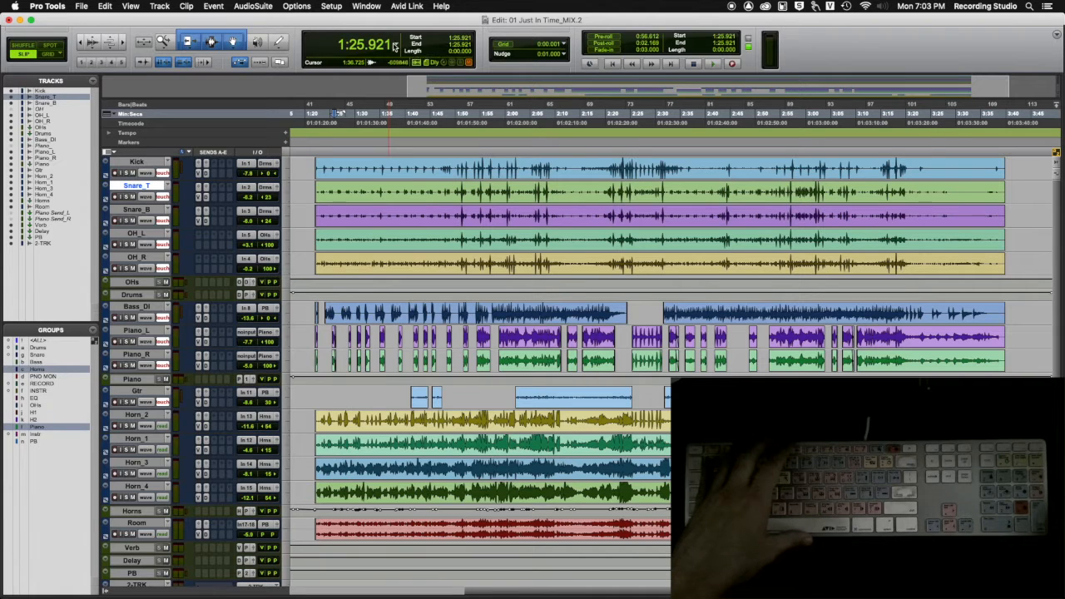
Step: Show the sub counter beneath the main counter, with its time scale set to Bars|Beats
{"action": "left_click", "coordinate": [394, 45]}
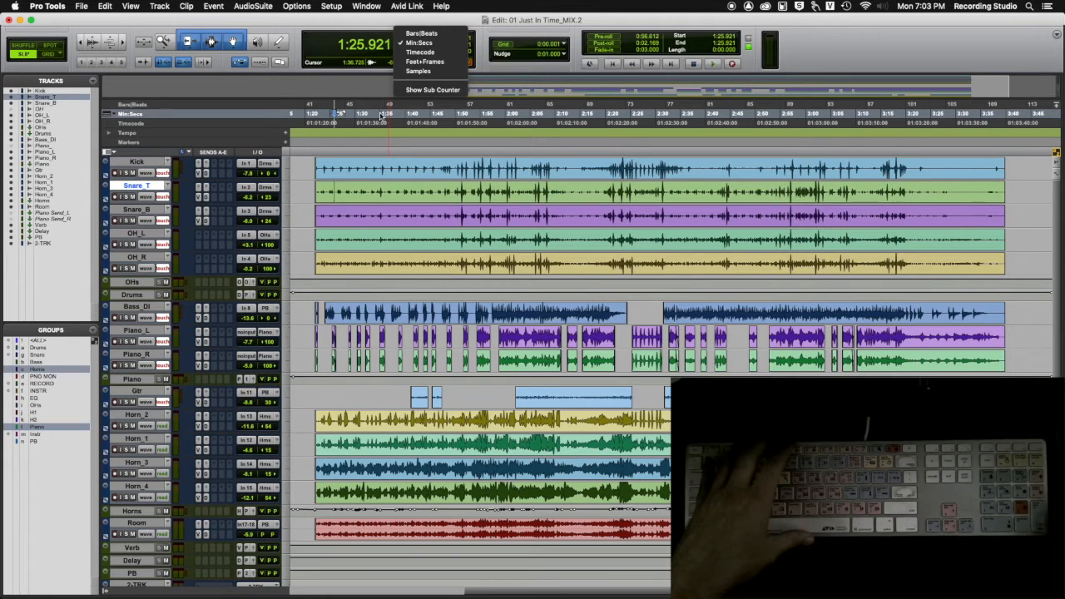
{"action": "left_click", "coordinate": [430, 89]}
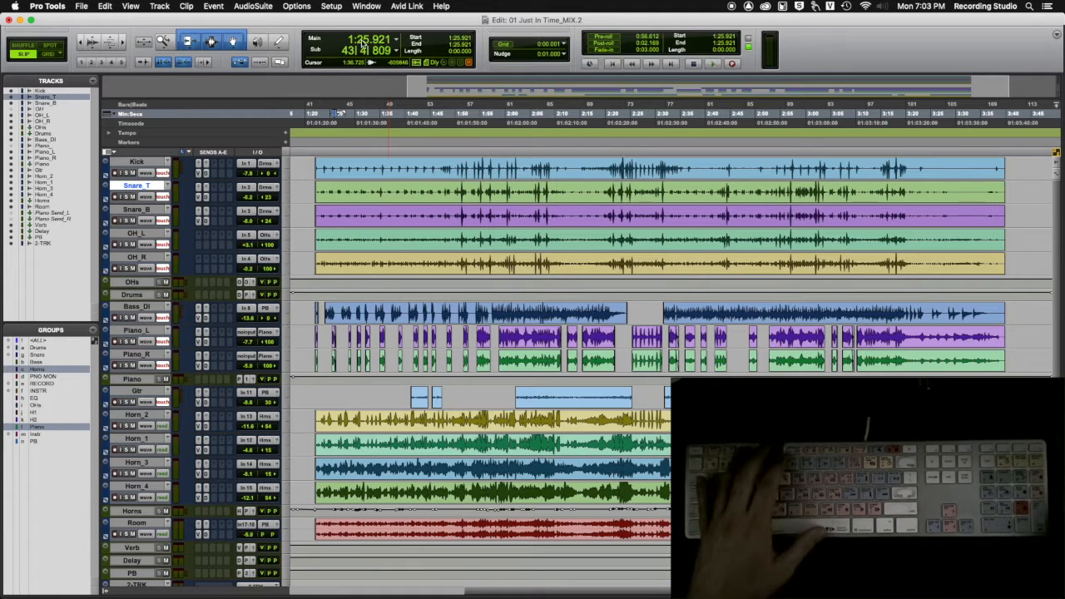
{"action": "left_click", "coordinate": [396, 42]}
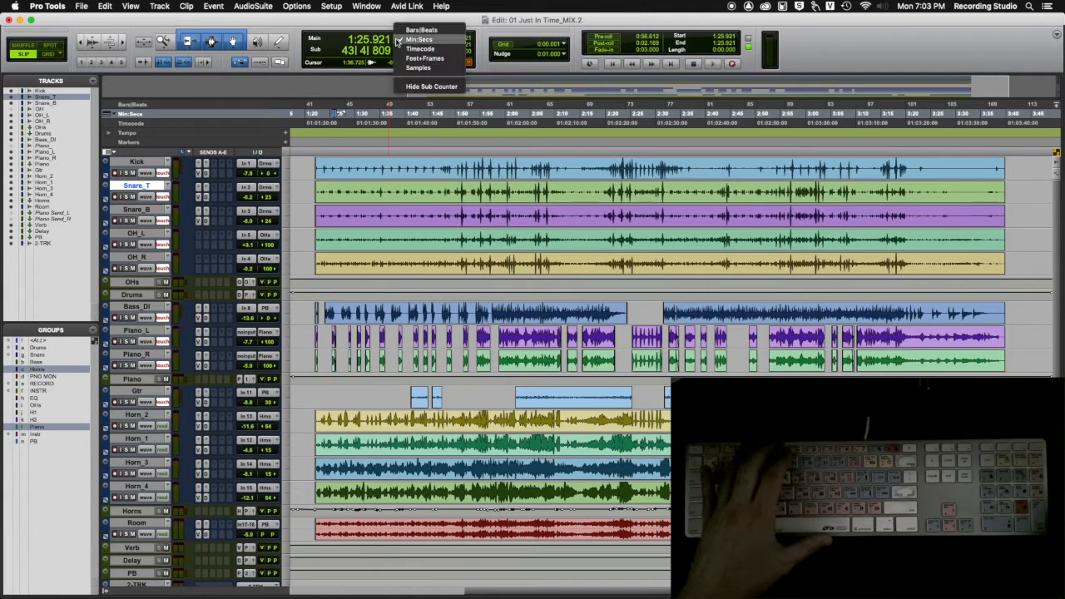
{"action": "left_click", "coordinate": [396, 41]}
{"action": "left_click", "coordinate": [397, 52]}
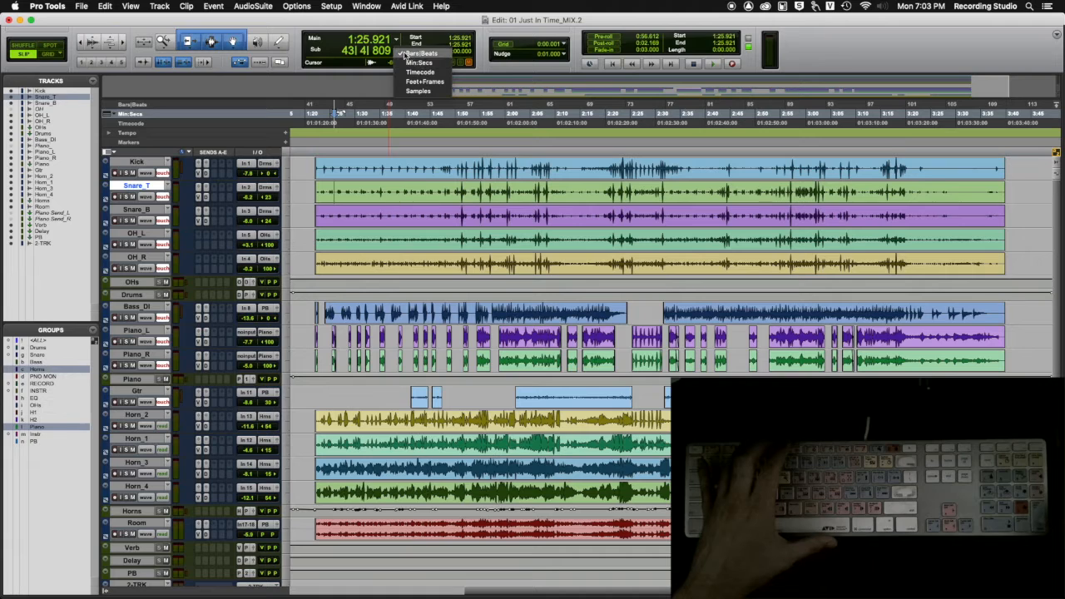
{"action": "left_click", "coordinate": [408, 53]}
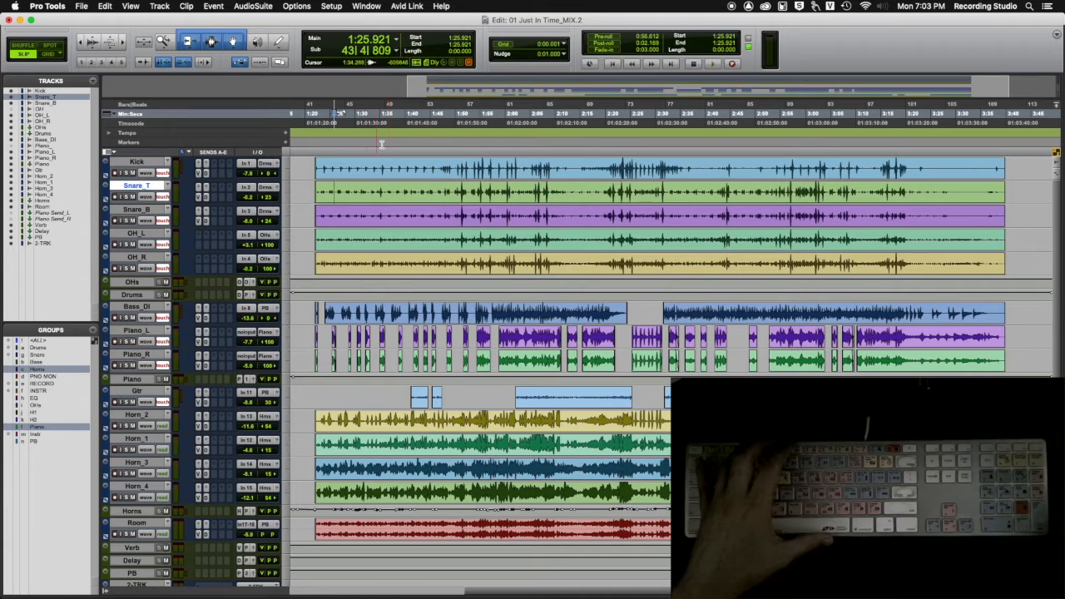
Step: Place the edit cursor at about 1:30.6 on the Kick track and hide the sub counter
{"action": "left_click", "coordinate": [357, 164]}
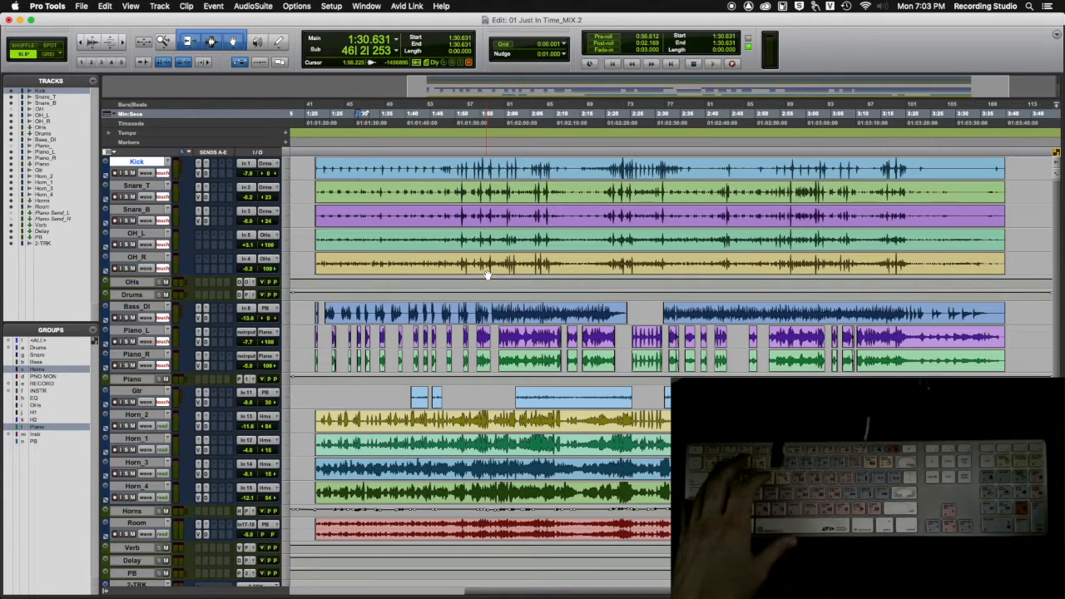
{"action": "left_click", "coordinate": [397, 51]}
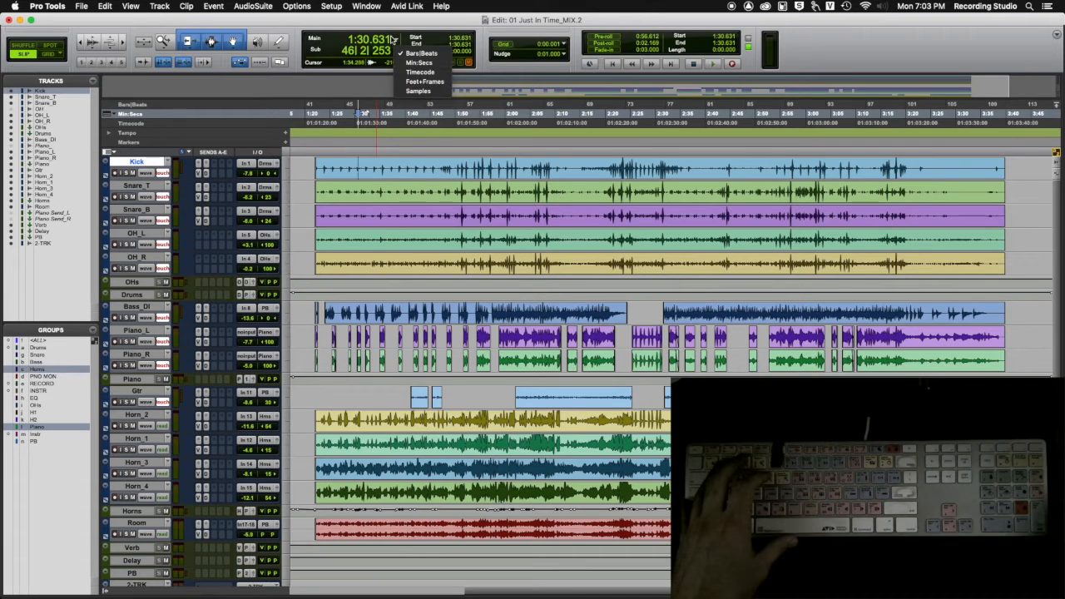
{"action": "left_click", "coordinate": [396, 39]}
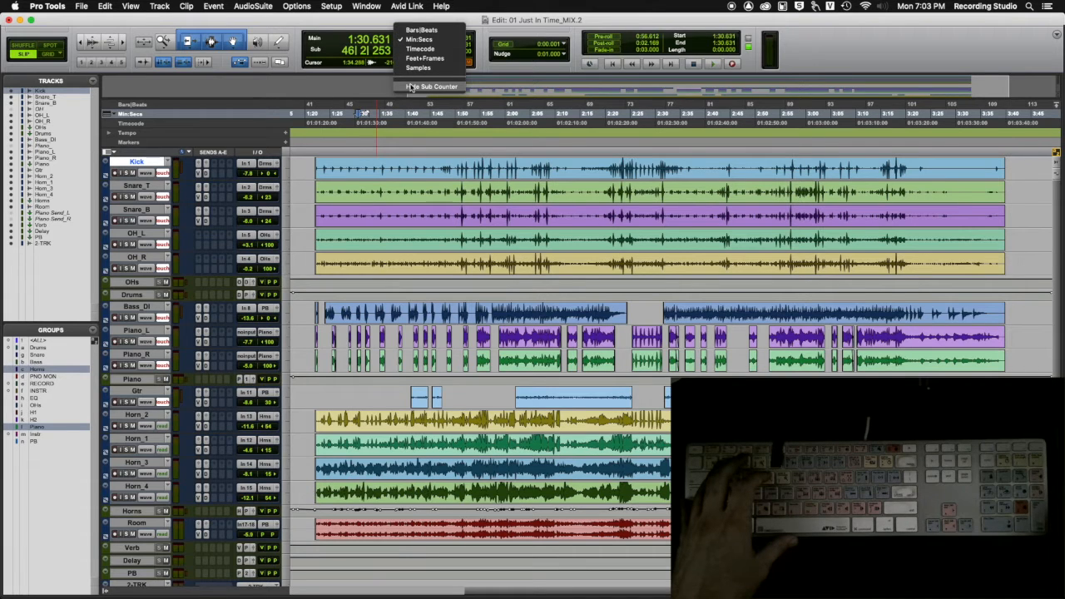
{"action": "left_click", "coordinate": [410, 87]}
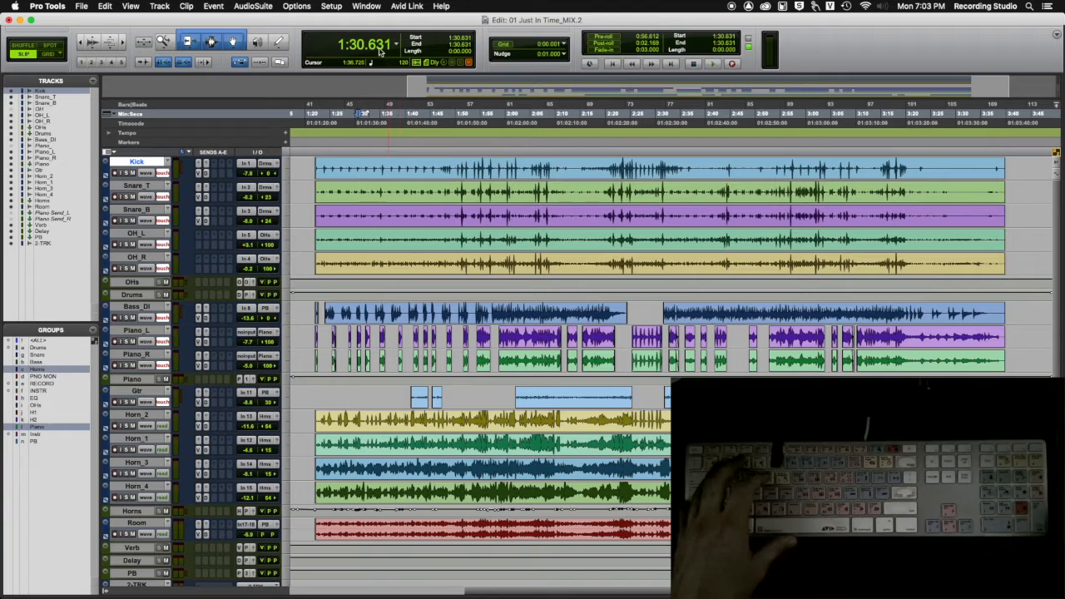
Step: Set the main counter's time scale to Min:Secs
{"action": "left_click", "coordinate": [396, 43]}
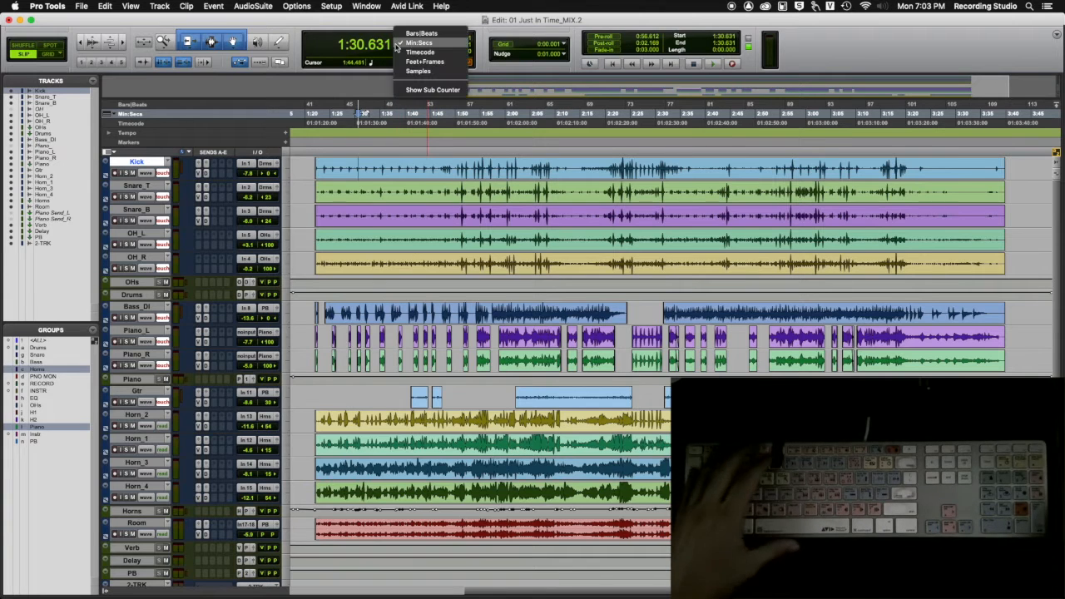
{"action": "left_click", "coordinate": [417, 45]}
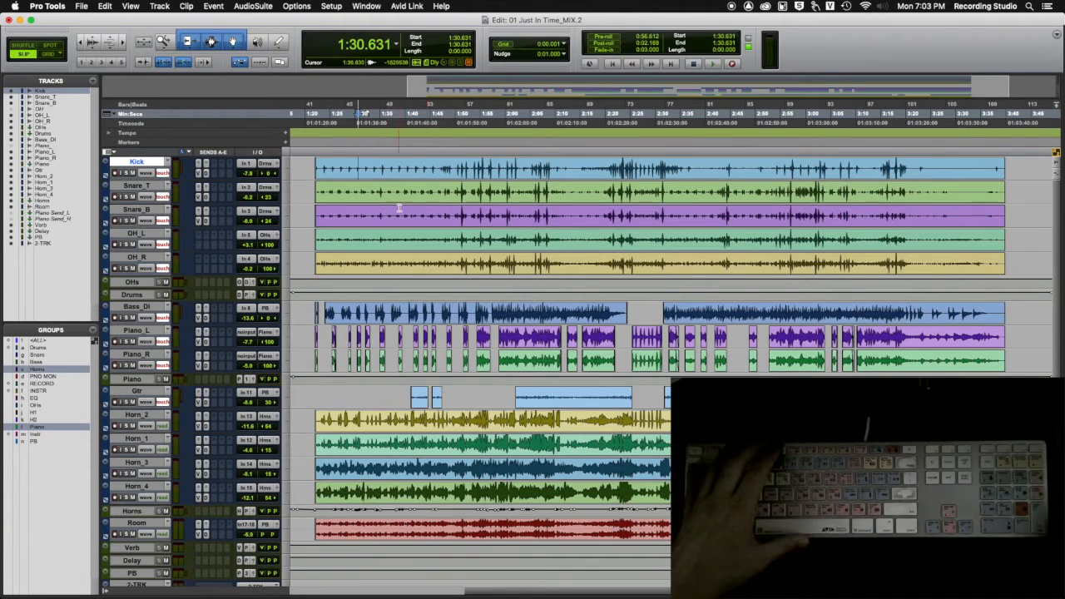
{"action": "left_click", "coordinate": [397, 47]}
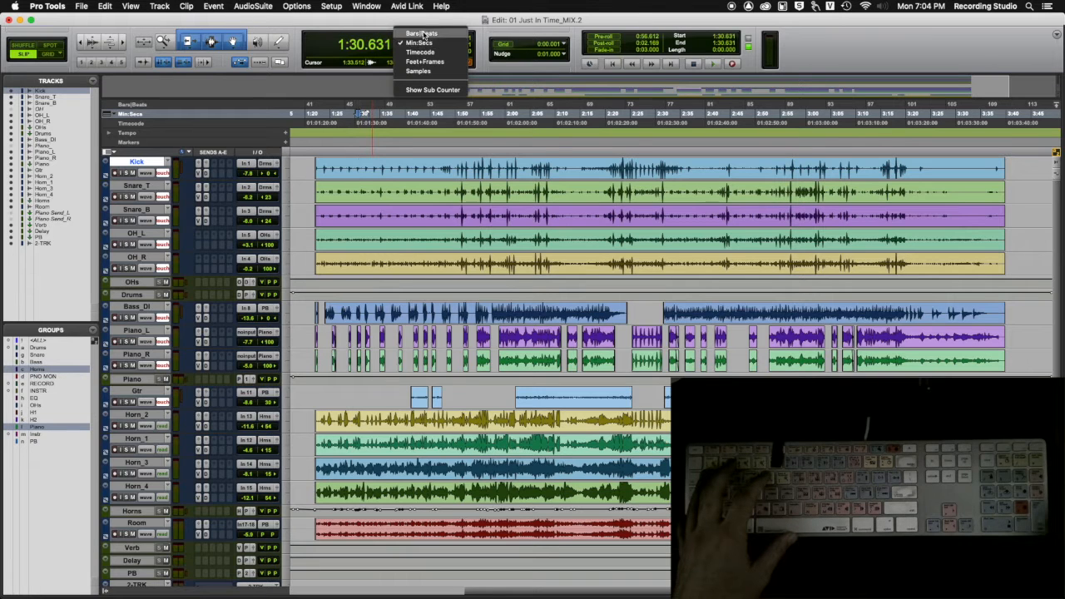
{"action": "left_click", "coordinate": [379, 22]}
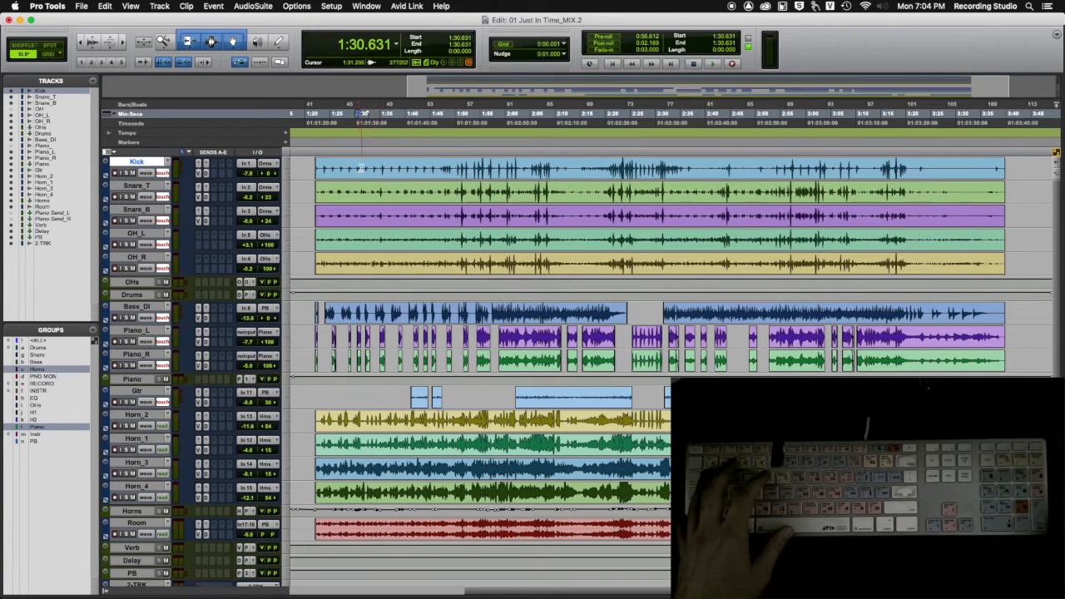
Step: Enlarge the Kick track's height and select 1:30.000 of its clip starting at 1:30.410
{"action": "left_click", "coordinate": [358, 166]}
{"action": "left_click", "coordinate": [356, 166]}
{"action": "double_click", "coordinate": [356, 166]}
{"action": "left_click", "coordinate": [357, 165]}
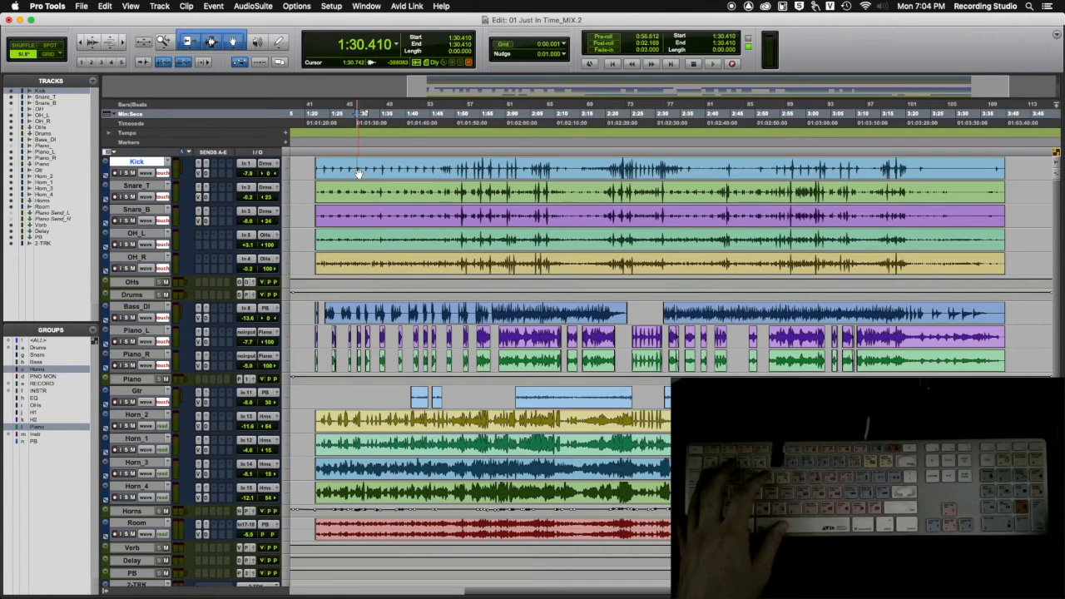
{"action": "key", "text": "ctrl+Up"}
{"action": "key", "text": "ctrl+Up"}
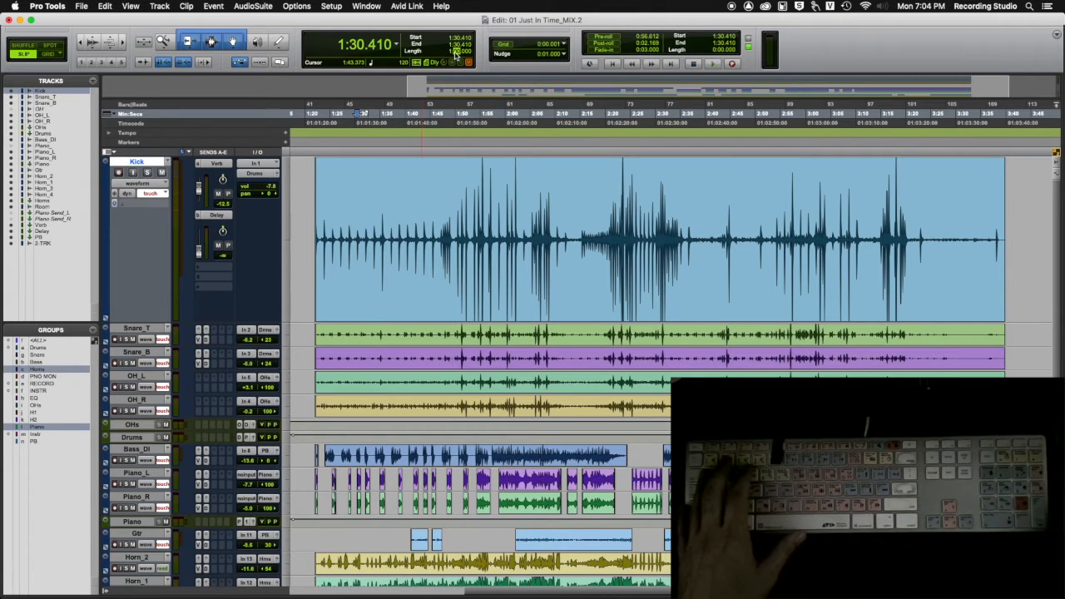
{"action": "key", "text": "Return"}
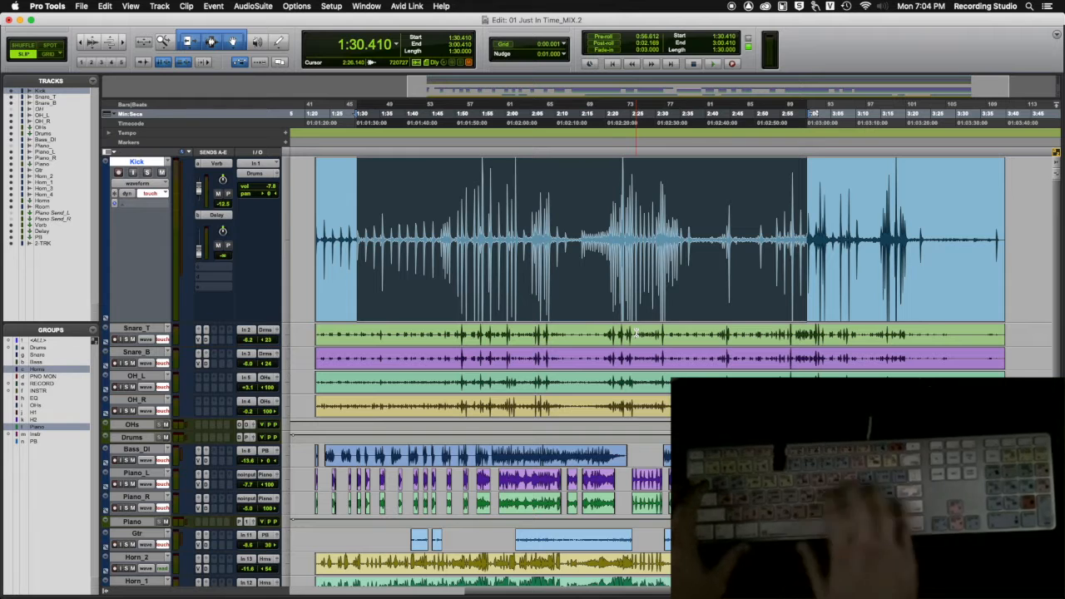
Step: Delete the selected 1:30 stretch of the Kick clip and undo the deletion
{"action": "key", "text": "BackSpace"}
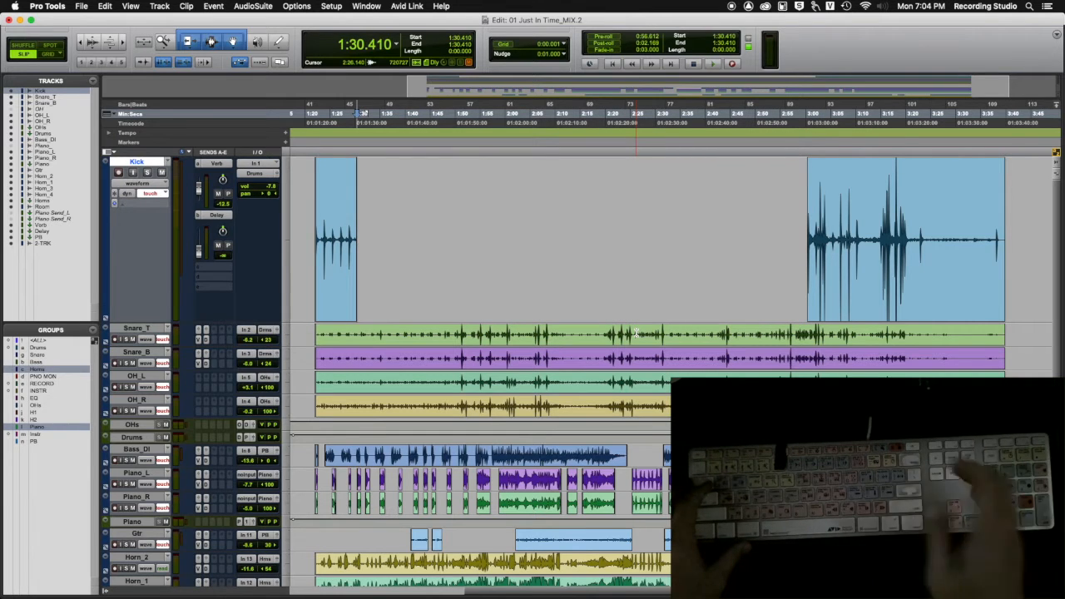
{"action": "key", "text": "super+z"}
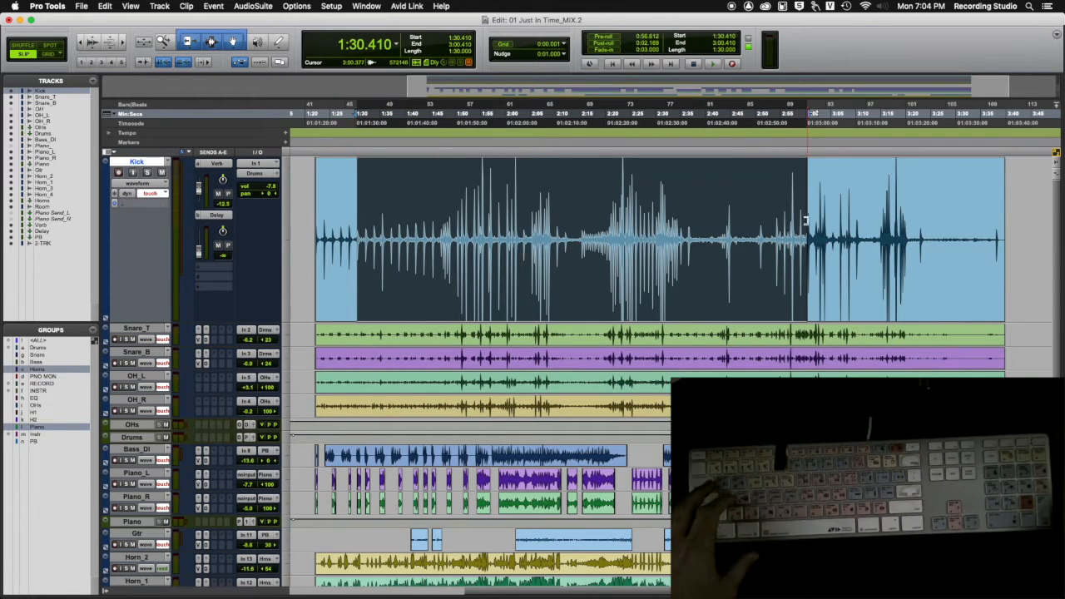
Step: Check the separated Kick clips by selecting the first, middle and last one individually, ending on the middle clip
{"action": "left_click", "coordinate": [531, 193]}
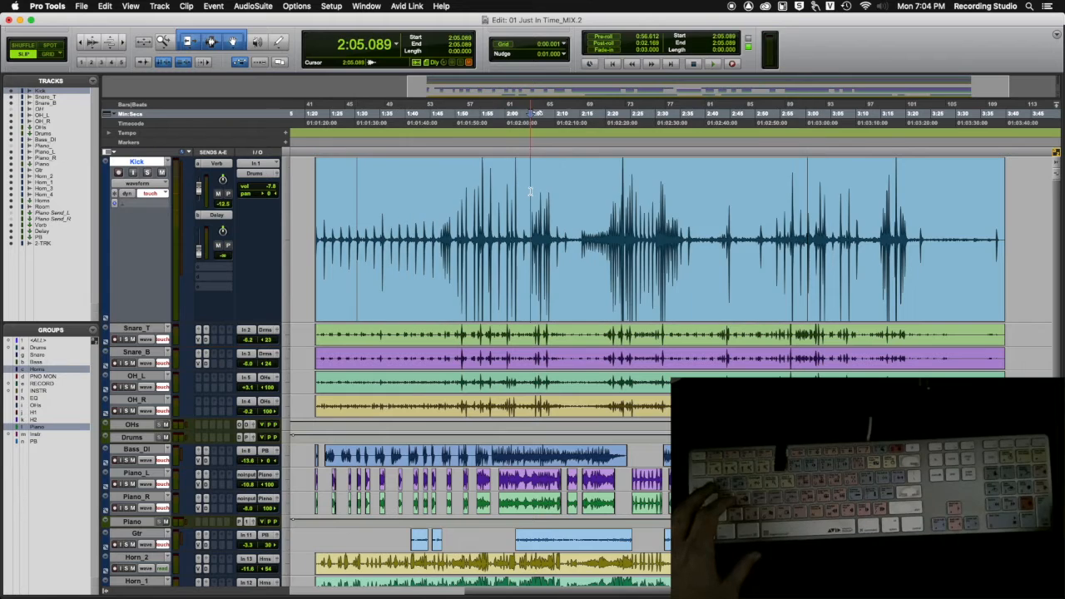
{"action": "left_click", "coordinate": [461, 305]}
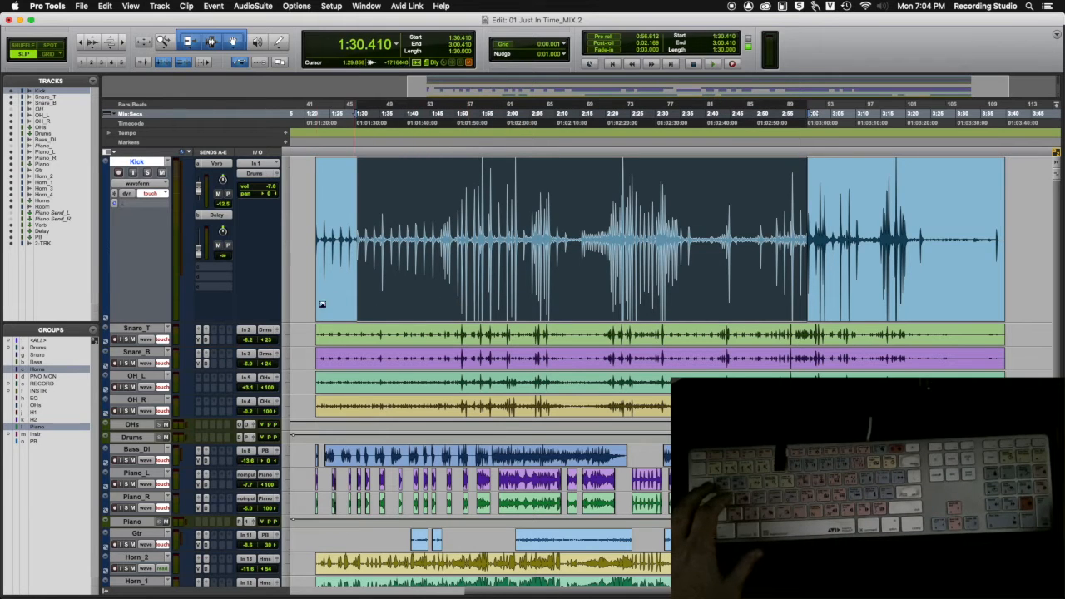
{"action": "left_click", "coordinate": [334, 307]}
{"action": "left_click", "coordinate": [544, 287]}
{"action": "left_click", "coordinate": [912, 300]}
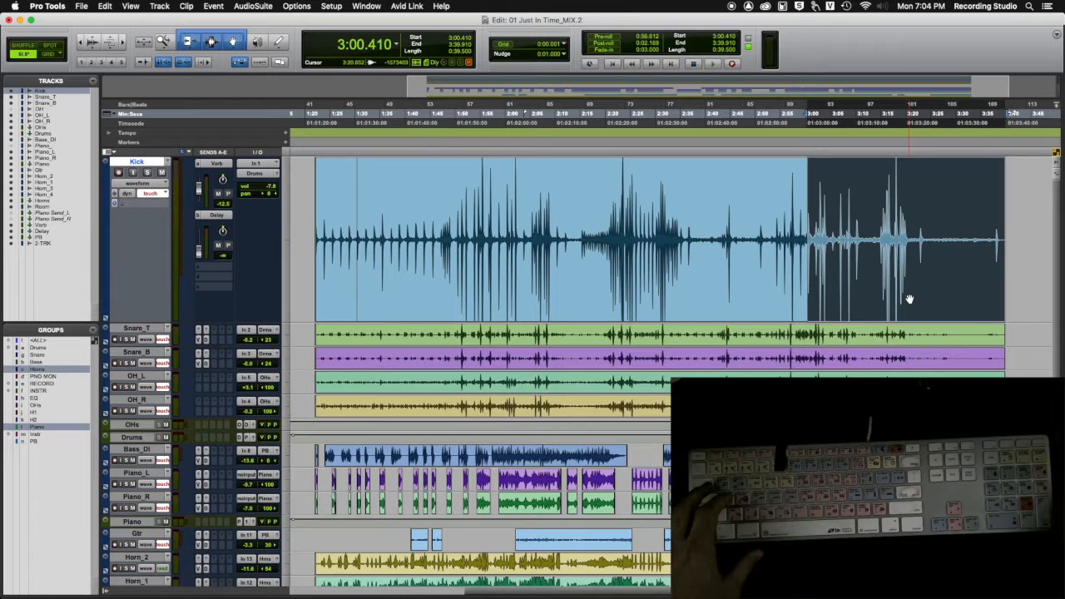
{"action": "left_click", "coordinate": [536, 275]}
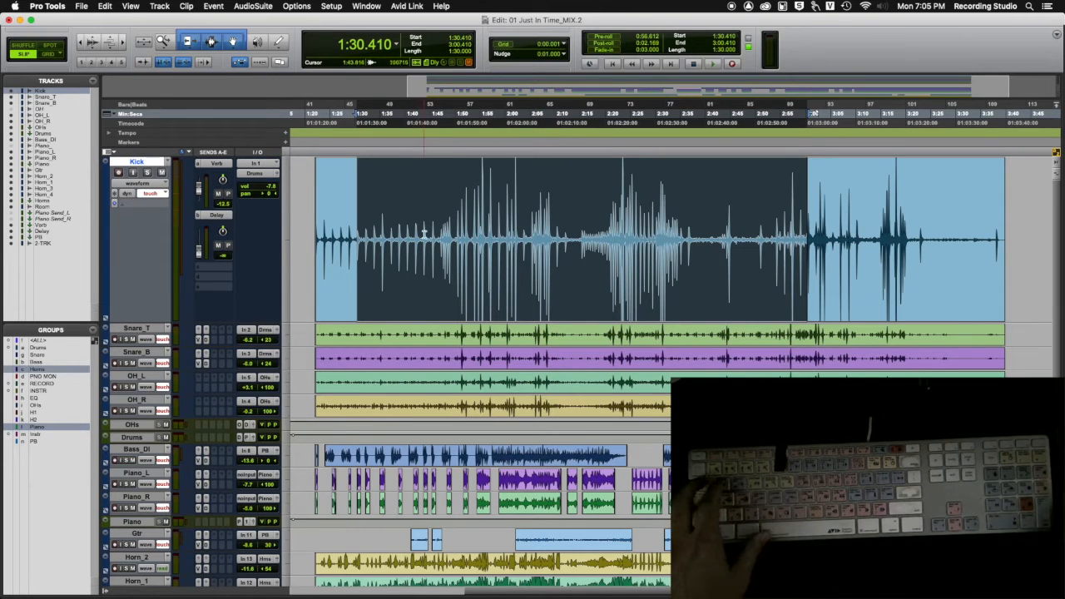
Step: Select a Kick range from about 1:28.6 to 3:03.6, and replace it with a selection of the whole Kick clip
{"action": "left_click", "coordinate": [457, 190]}
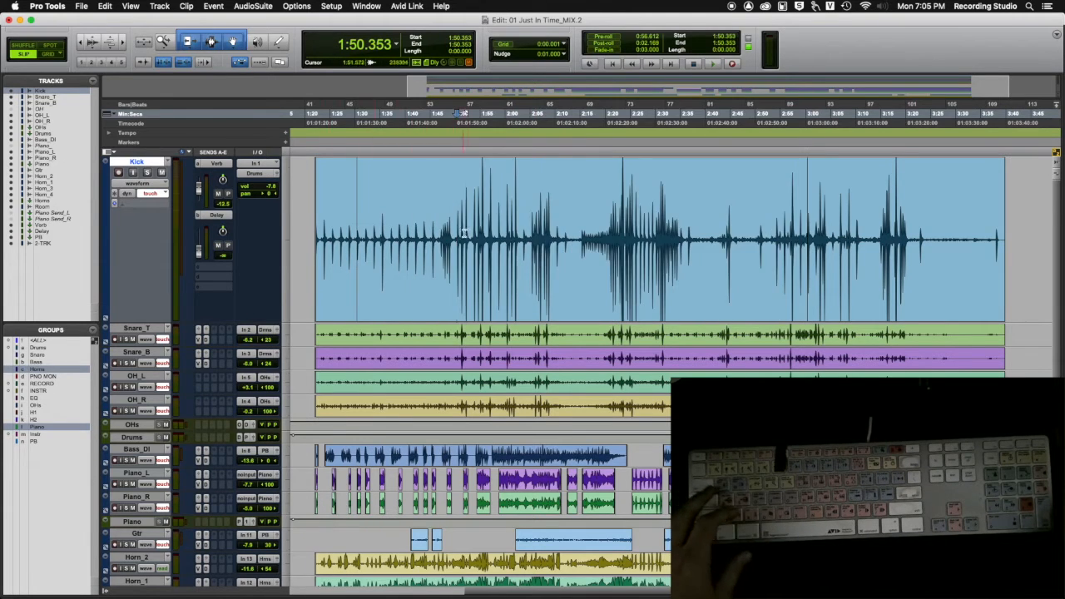
{"action": "left_click", "coordinate": [348, 192]}
{"action": "left_click_drag", "start_coordinate": [348, 192], "coordinate": [823, 220]}
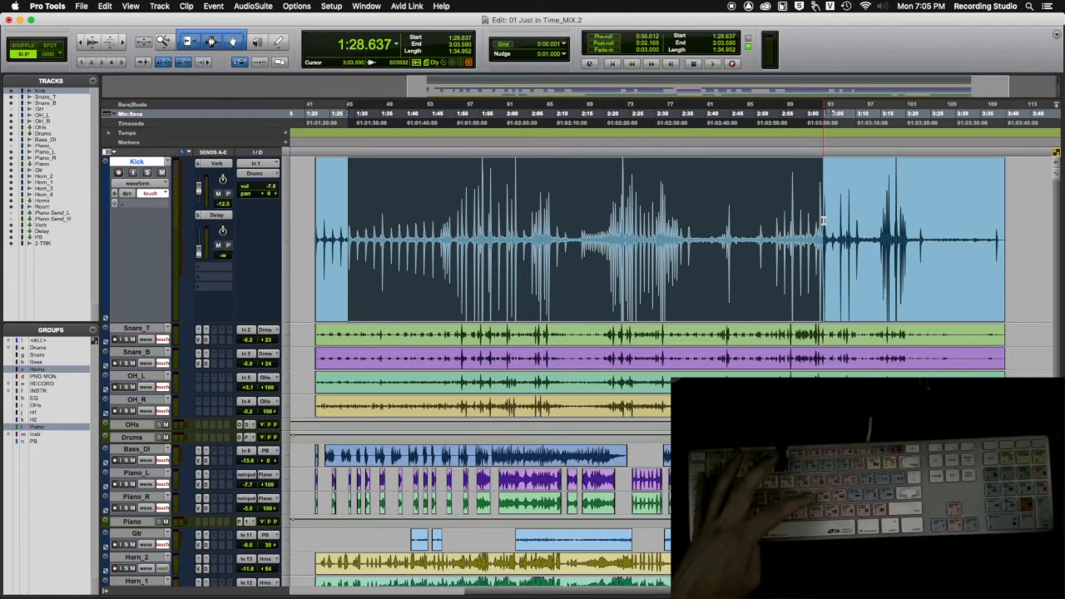
{"action": "left_click", "coordinate": [575, 231]}
{"action": "left_click", "coordinate": [547, 299]}
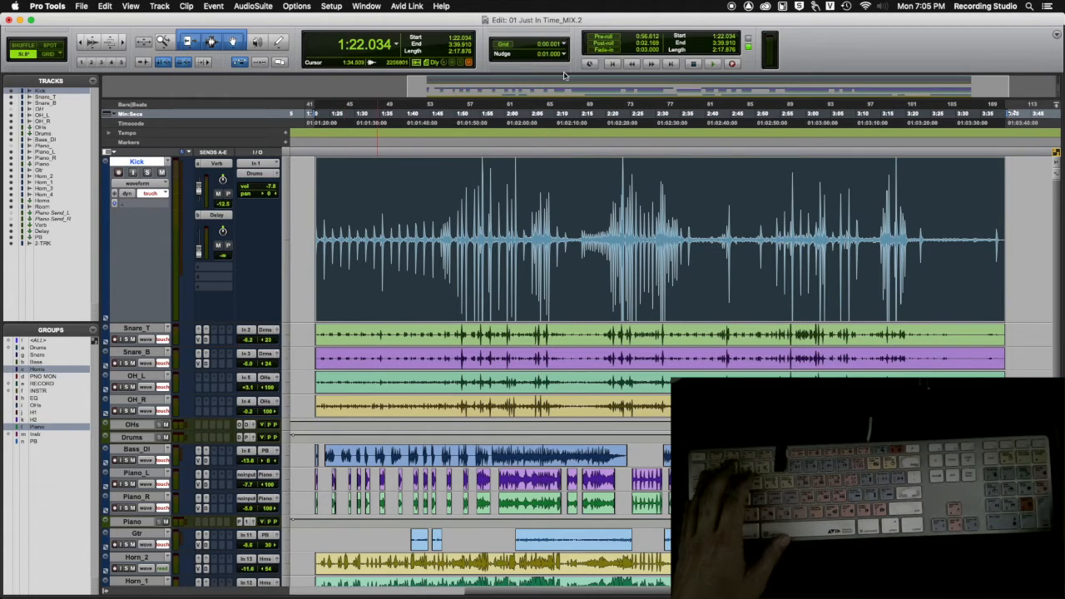
Step: Set the Kick selection's start to 2:00.000 and its length to 45 seconds using the counter values
{"action": "key", "text": "alt+Tab"}
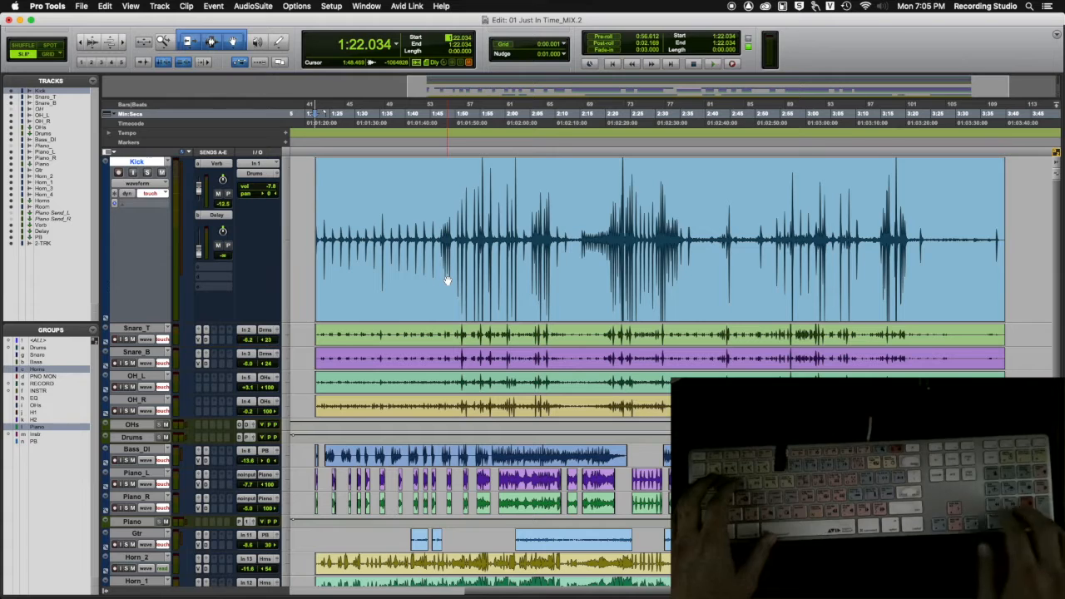
{"action": "type", "text": "2:00.000"}
{"action": "key", "text": "Return"}
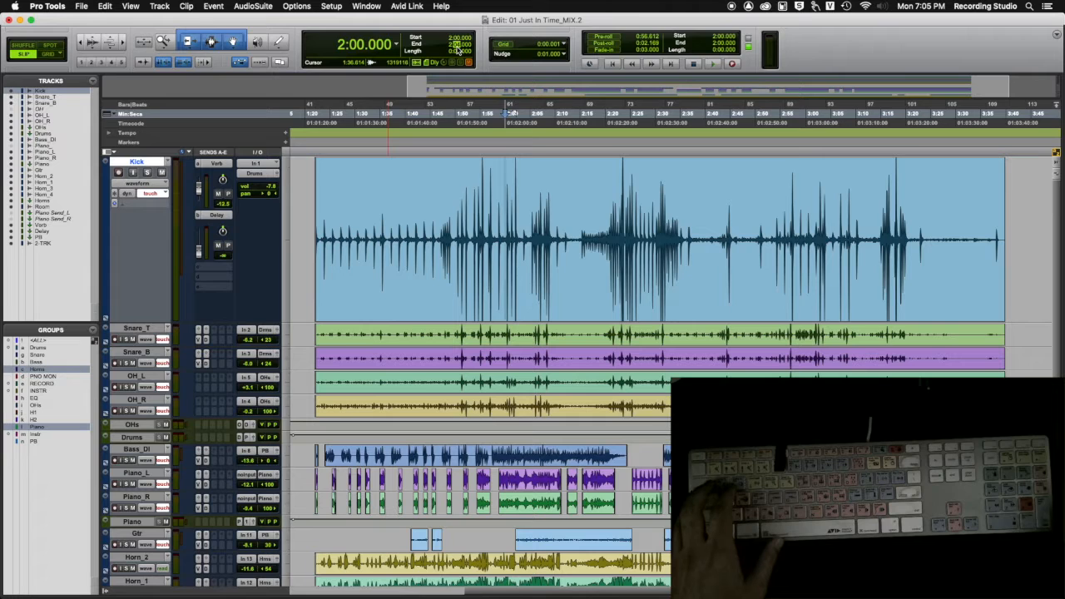
{"action": "type", "text": "45"}
{"action": "key", "text": "Return"}
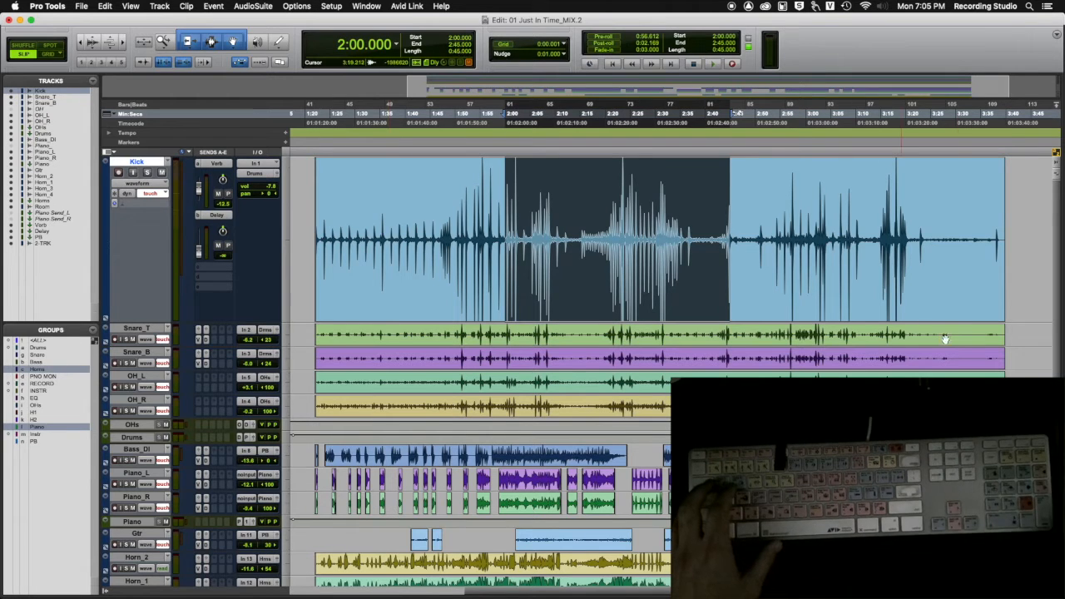
Step: Display the grid lines in the edit window and set the grid value to 1 second
{"action": "left_click", "coordinate": [481, 175]}
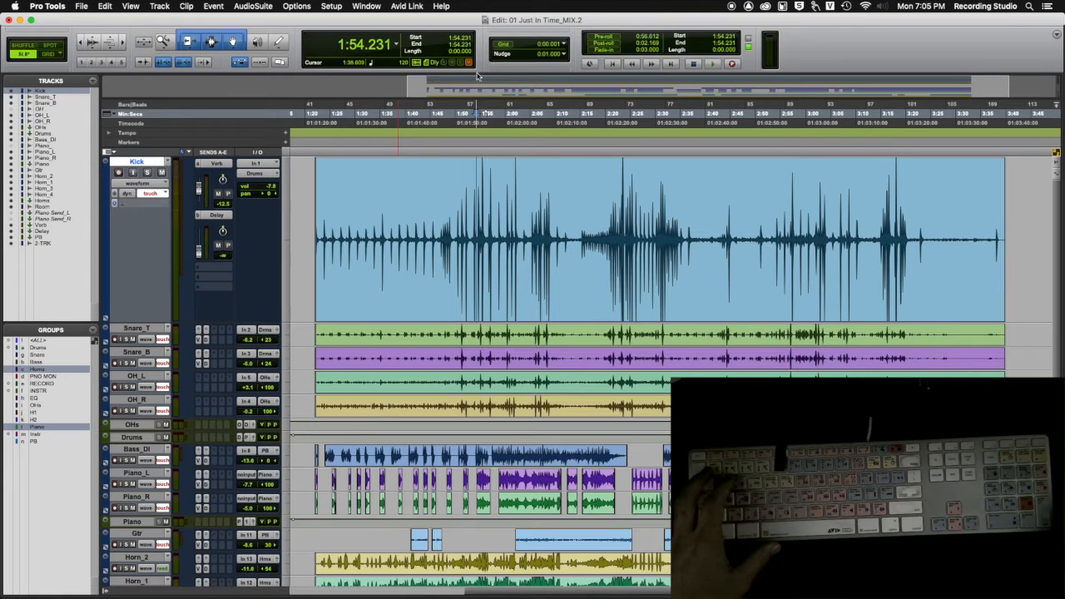
{"action": "left_click", "coordinate": [504, 44]}
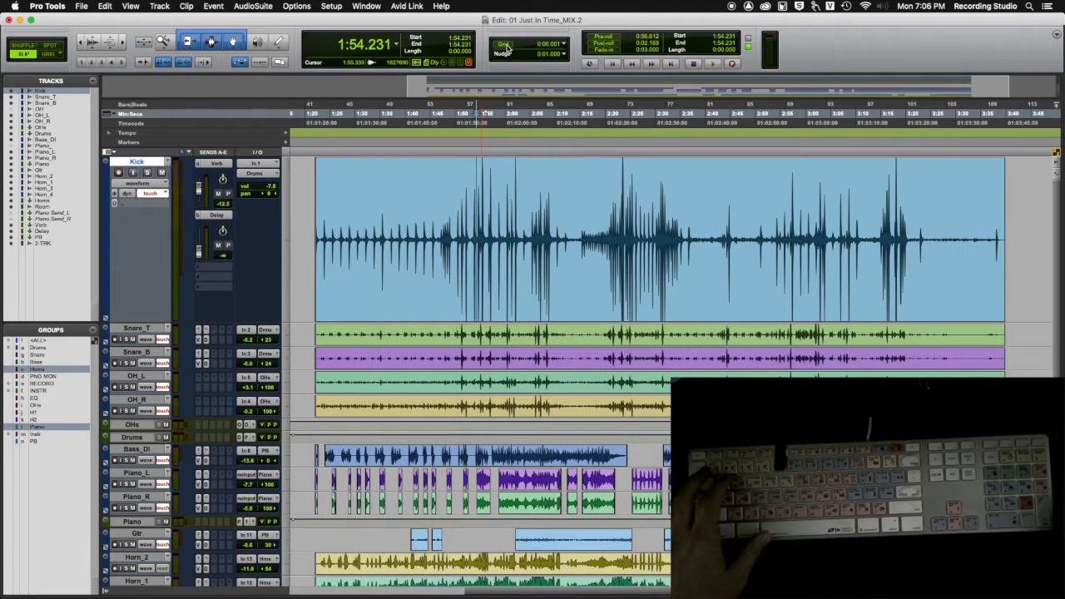
{"action": "left_click", "coordinate": [504, 46]}
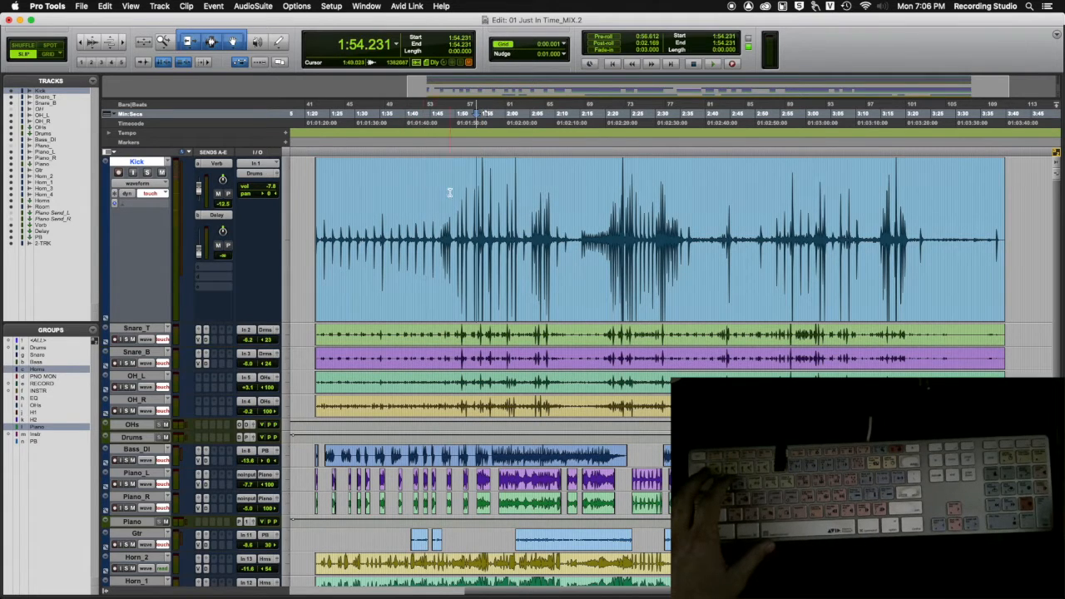
{"action": "left_click", "coordinate": [555, 47]}
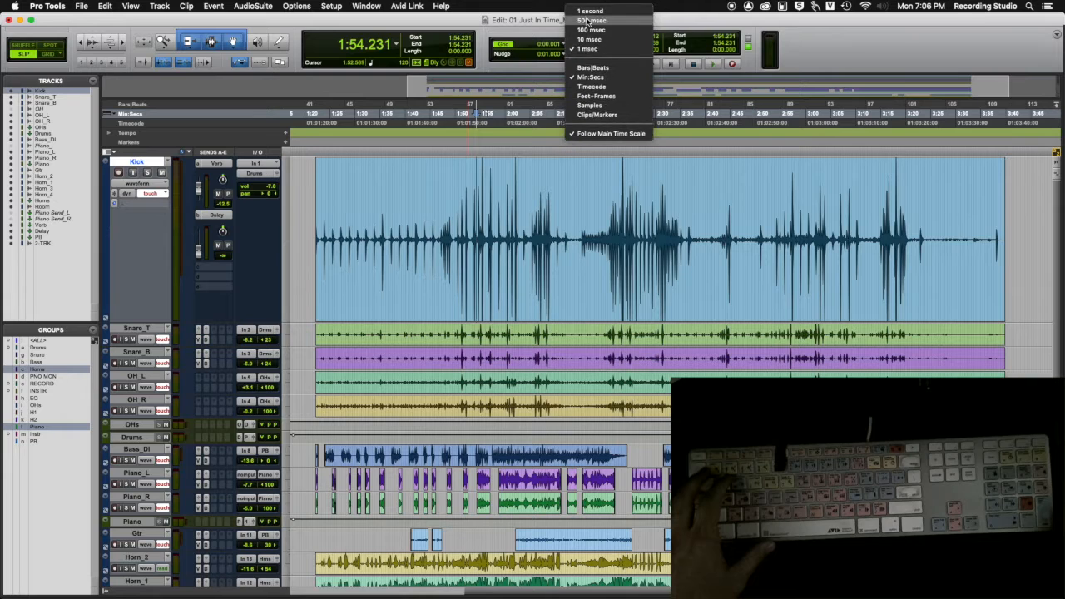
{"action": "left_click", "coordinate": [591, 11]}
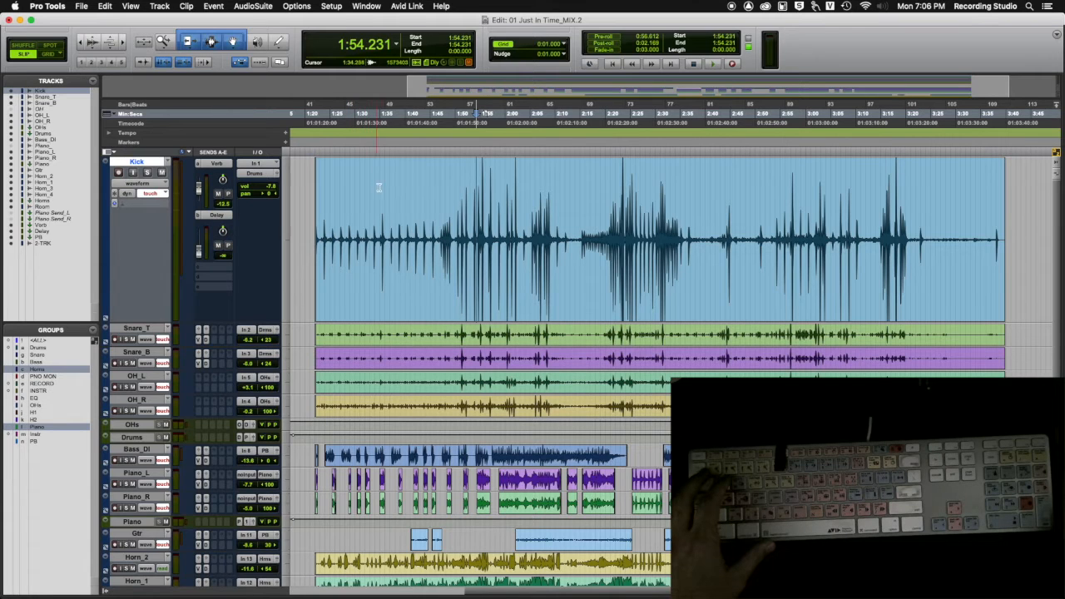
Step: Toggle the grid line display, try a grid value of 1 msec, and return the grid value to 1 second
{"action": "left_click", "coordinate": [505, 44]}
{"action": "left_click", "coordinate": [509, 46]}
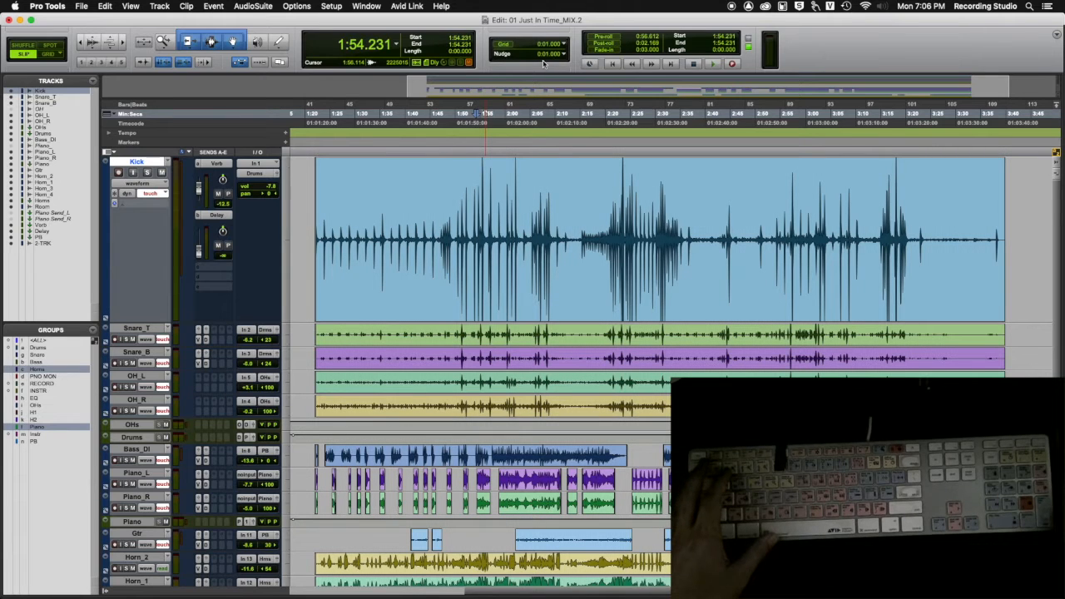
{"action": "left_click", "coordinate": [565, 46]}
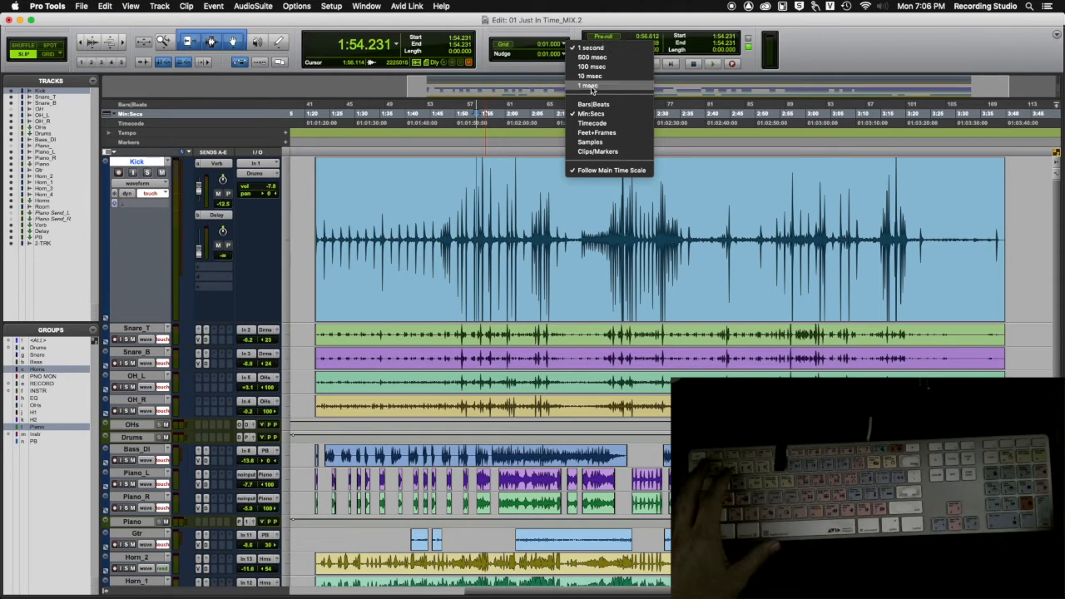
{"action": "left_click", "coordinate": [589, 86]}
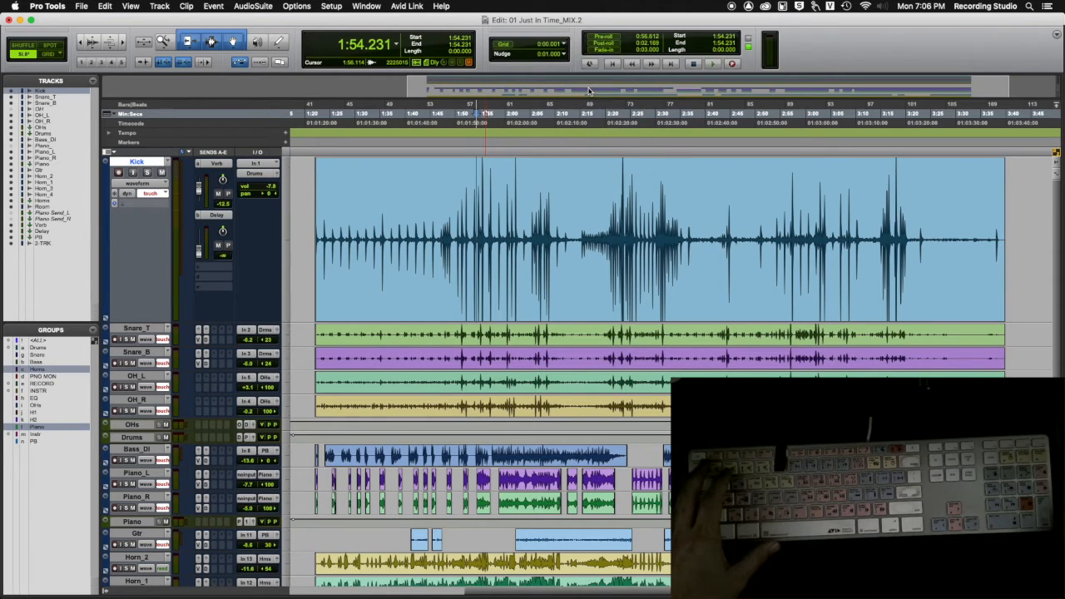
{"action": "left_click", "coordinate": [559, 44]}
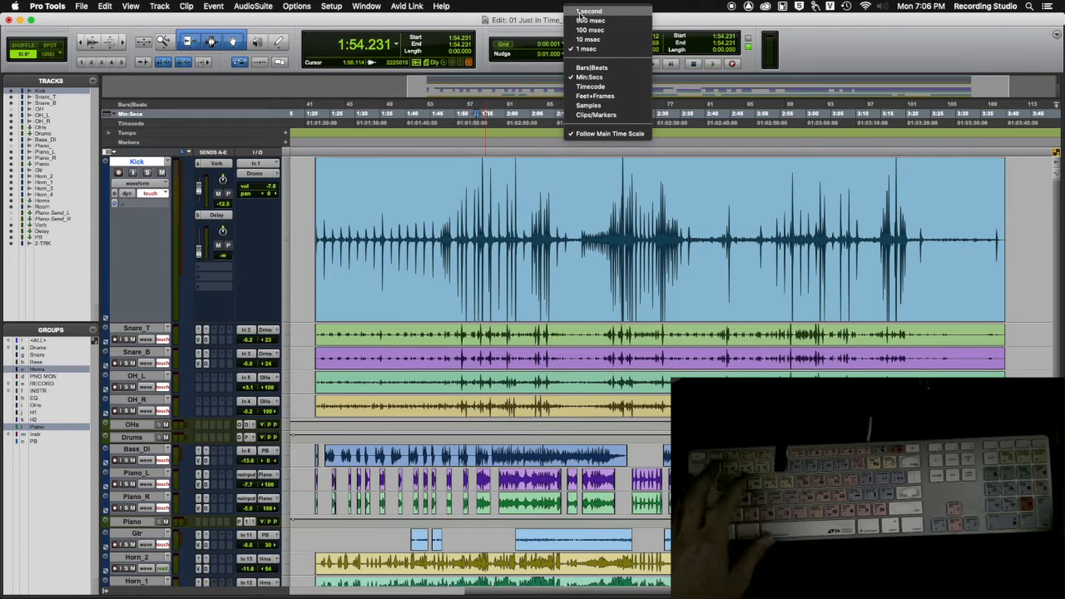
{"action": "left_click", "coordinate": [579, 17]}
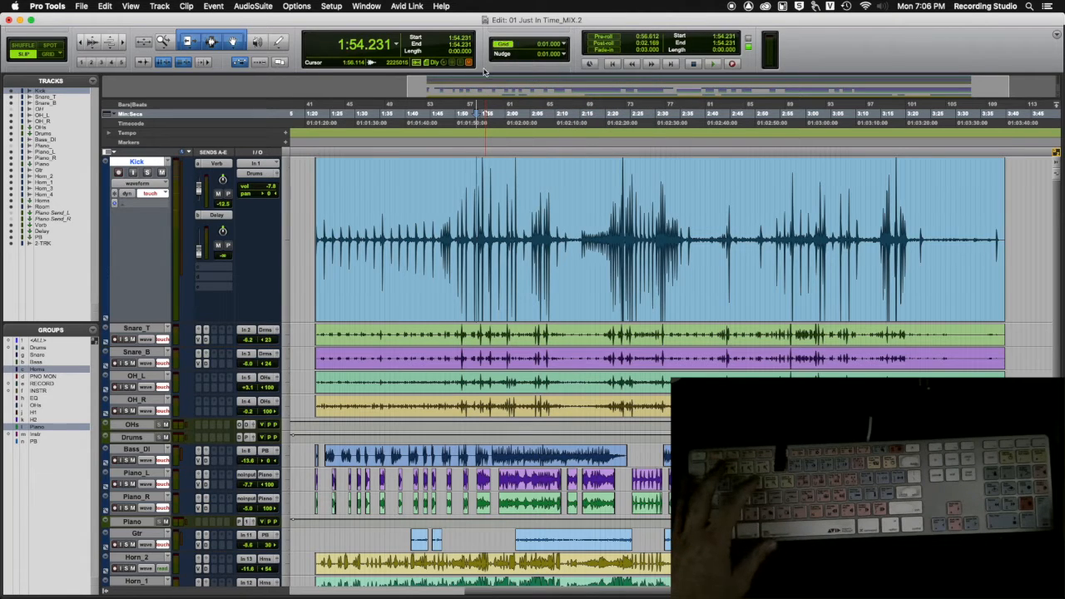
Step: Examine the available nudge values and time units without choosing a different one
{"action": "left_click", "coordinate": [504, 55]}
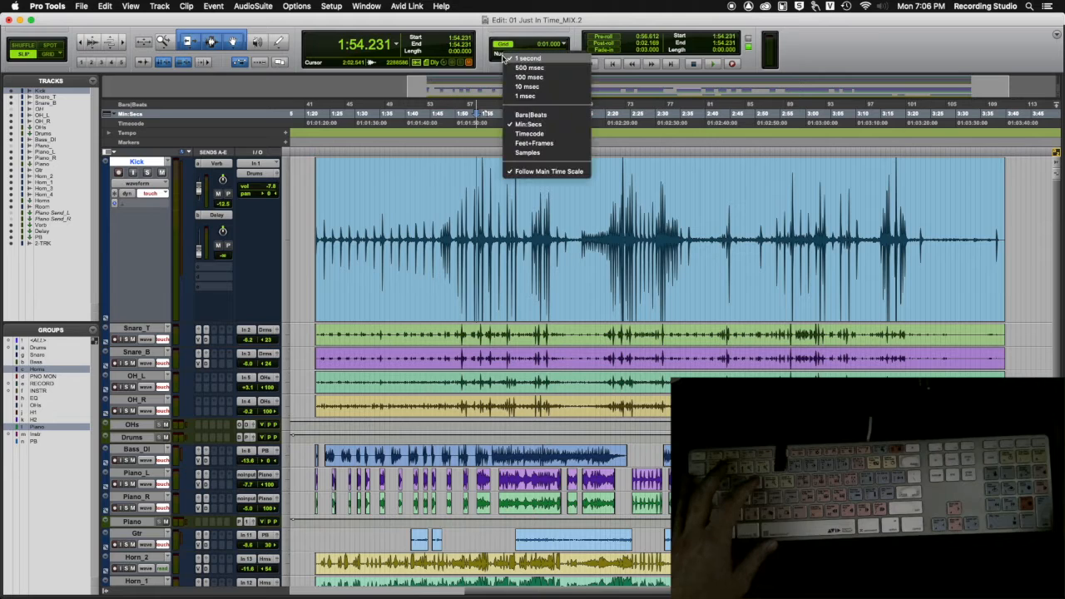
{"action": "left_click", "coordinate": [497, 56]}
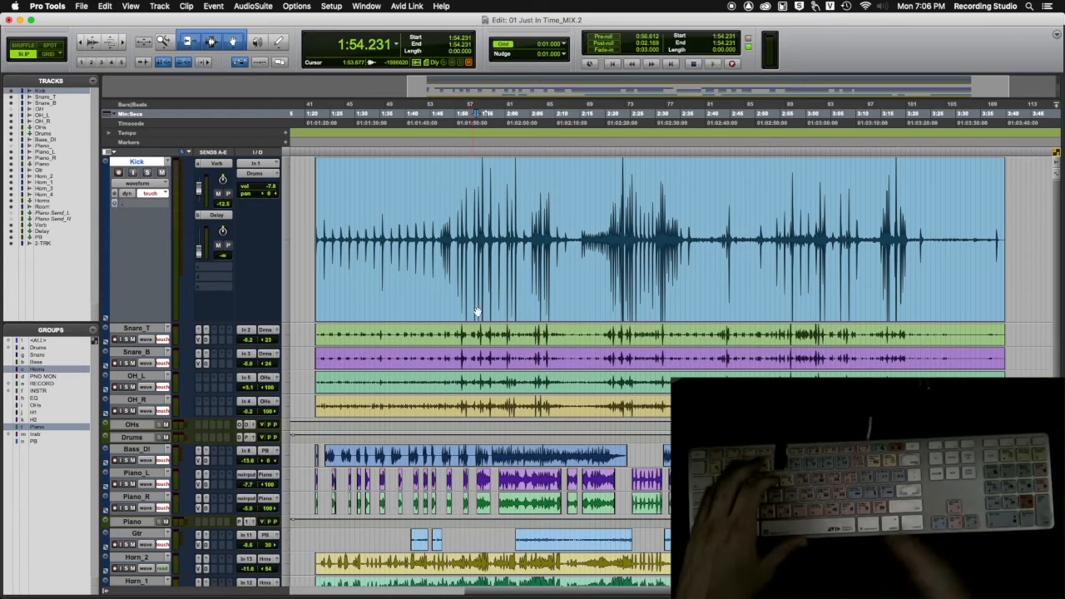
{"action": "left_click", "coordinate": [564, 54]}
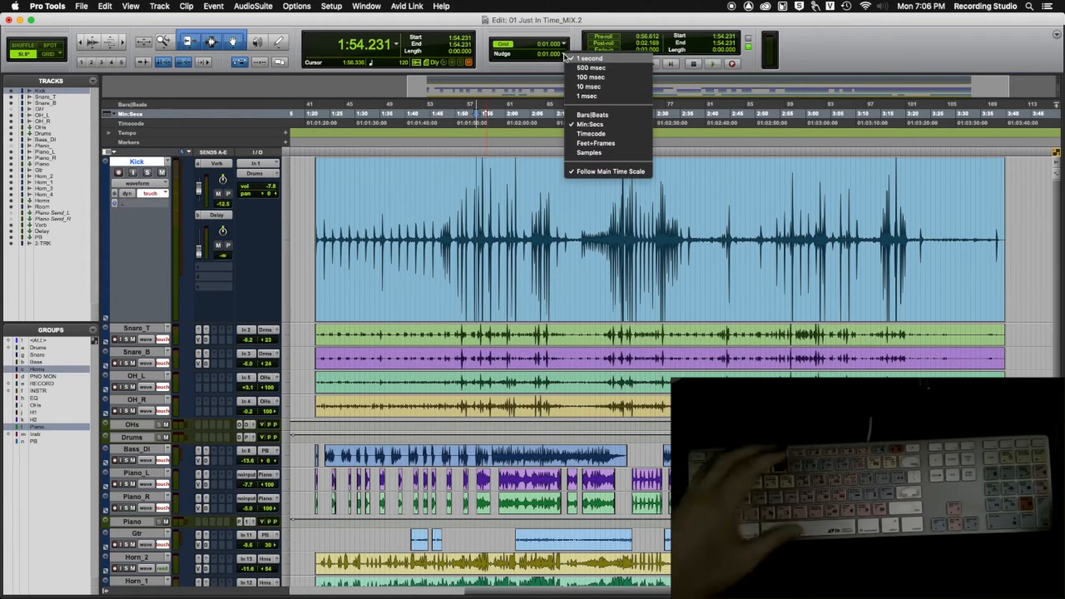
{"action": "left_click", "coordinate": [558, 131]}
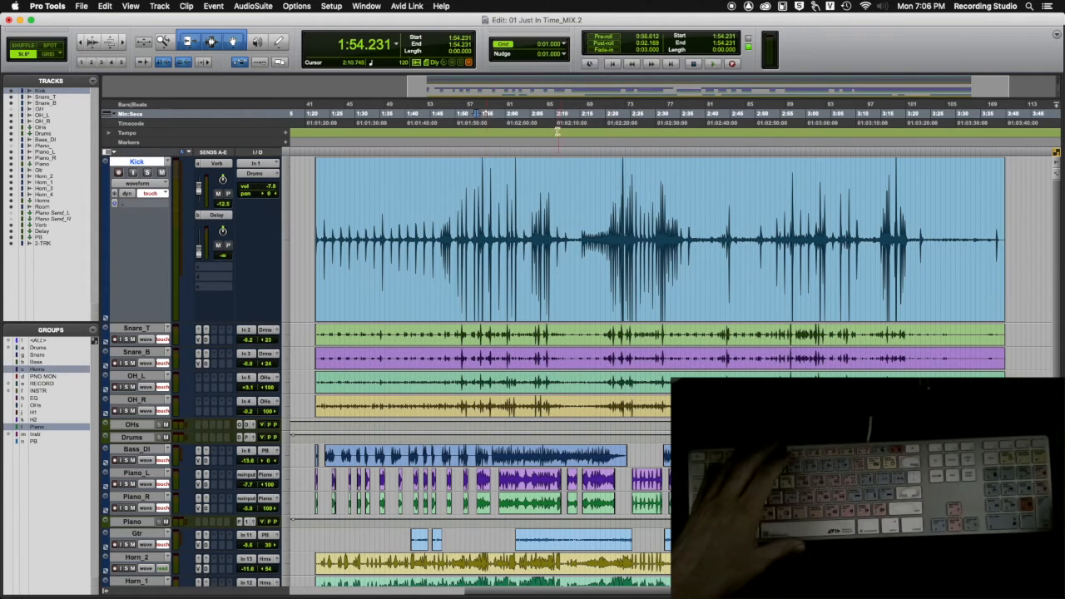
Step: Place the cursor at about 1:39.5 in the Kick clip and nudge it forward and backward in 1-second increments, ending at 1:40.495
{"action": "left_click", "coordinate": [402, 186]}
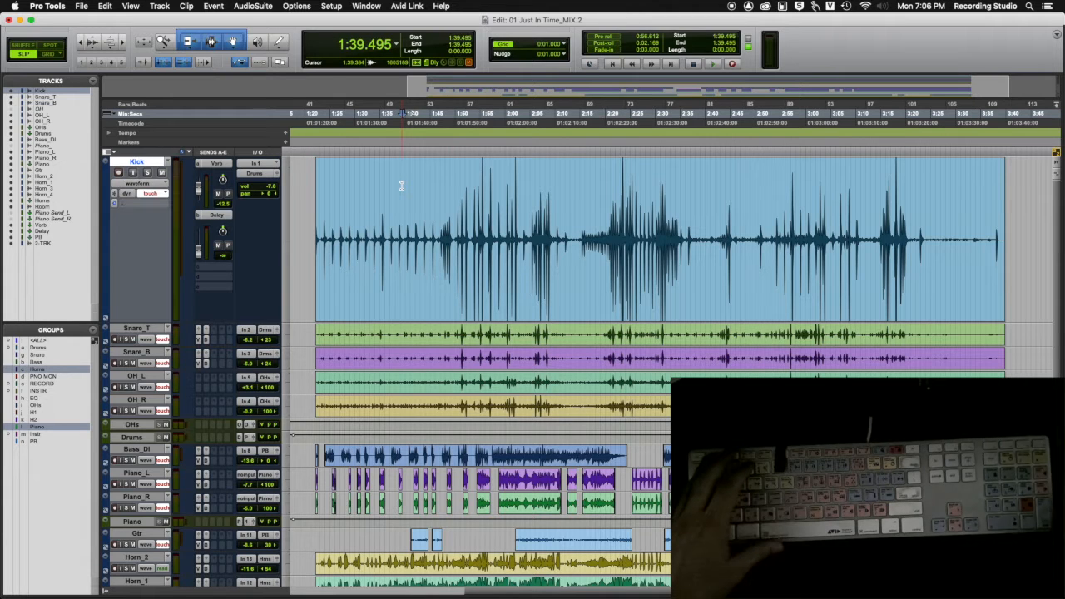
{"action": "key", "text": "KP_Add"}
{"action": "key", "text": "KP_Add"}
{"action": "key", "text": "KP_Add"}
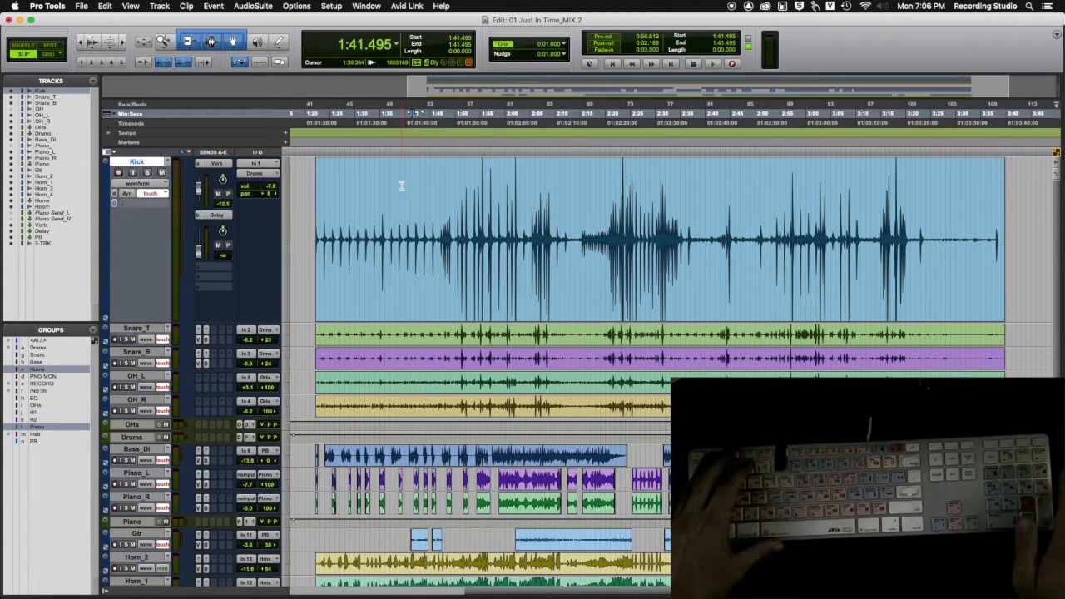
{"action": "key", "text": "KP_Subtract"}
{"action": "key", "text": "KP_Subtract"}
{"action": "key", "text": "KP_Subtract"}
{"action": "key", "text": "KP_Subtract"}
{"action": "key", "text": "KP_Subtract"}
{"action": "key", "text": "KP_Subtract"}
{"action": "key", "text": "KP_Subtract"}
{"action": "key", "text": "KP_Subtract"}
{"action": "key", "text": "KP_Subtract"}
{"action": "key", "text": "KP_Subtract"}
{"action": "key", "text": "KP_Subtract"}
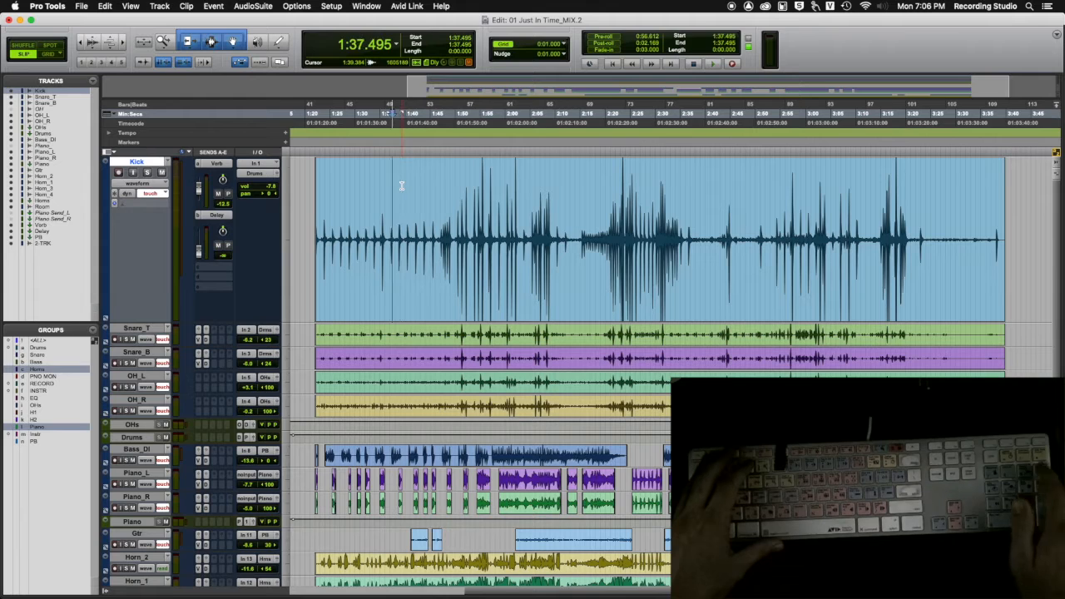
{"action": "key", "text": "KP_Add"}
{"action": "key", "text": "KP_Add"}
{"action": "key", "text": "KP_Add"}
{"action": "key", "text": "KP_Add"}
{"action": "key", "text": "KP_Add"}
{"action": "key", "text": "KP_Add"}
{"action": "key", "text": "KP_Add"}
{"action": "key", "text": "KP_Add"}
{"action": "key", "text": "KP_Add"}
{"action": "key", "text": "KP_Add"}
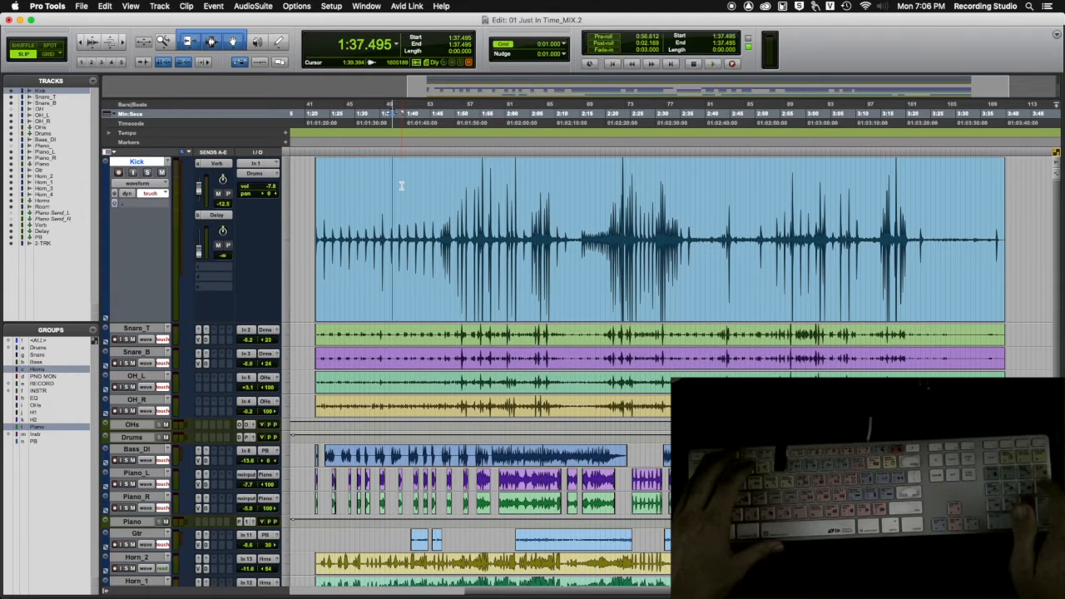
{"action": "key", "text": "KP_Subtract"}
{"action": "key", "text": "KP_Subtract"}
{"action": "key", "text": "KP_Subtract"}
{"action": "key", "text": "KP_Add"}
{"action": "key", "text": "KP_Add"}
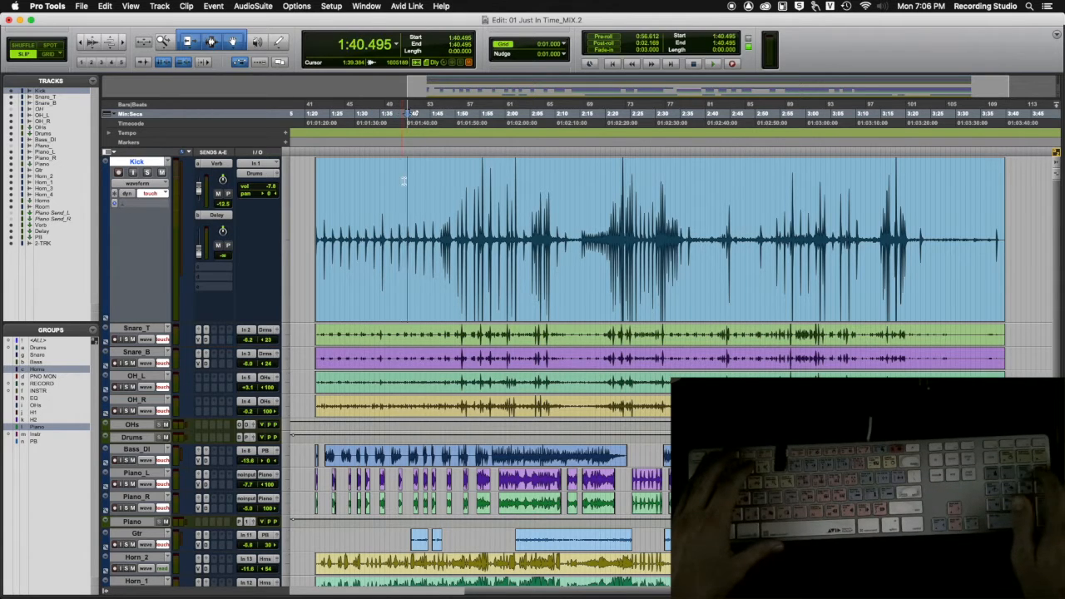
Step: Enlarge the Gtr track around its clip starting at 2:02.055, and select that whole clip
{"action": "left_click", "coordinate": [604, 37]}
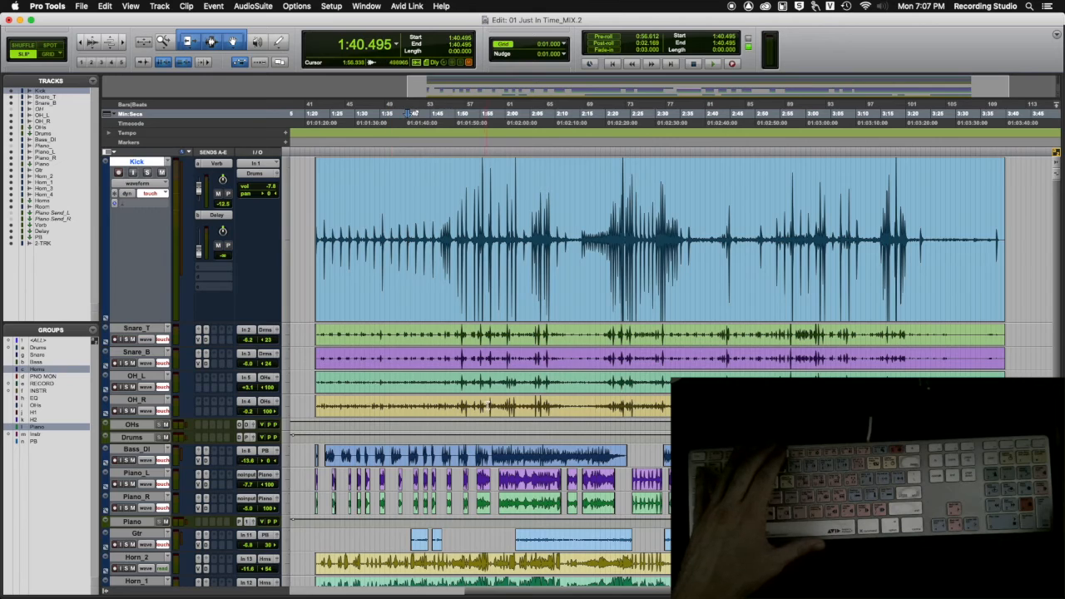
{"action": "scroll", "coordinate": [483, 391], "scroll_direction": "down", "scroll_amount": 5}
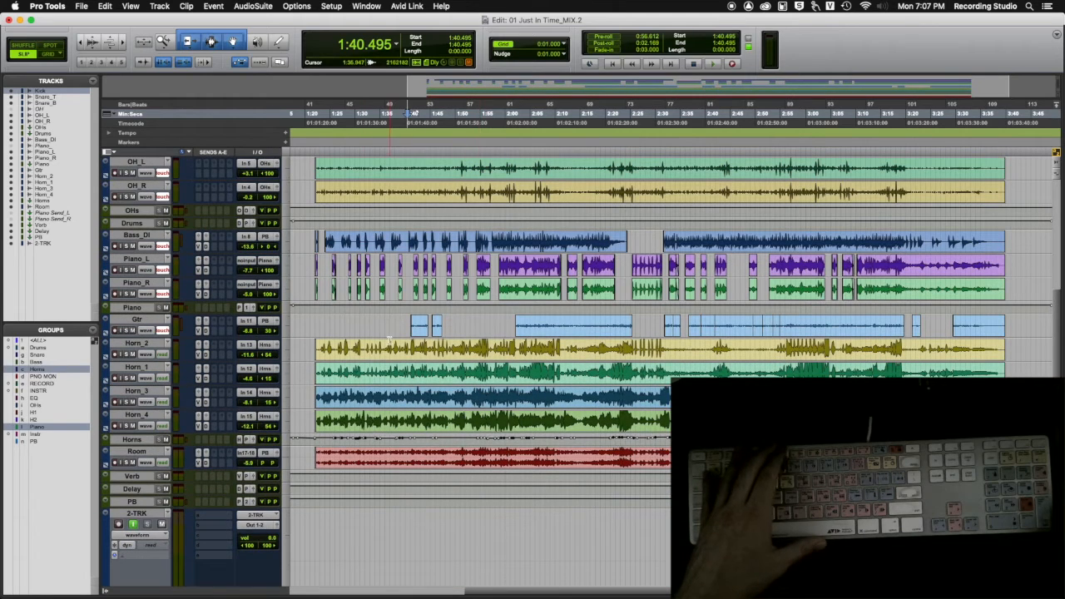
{"action": "left_click", "coordinate": [501, 323]}
{"action": "key", "text": "ctrl+Up"}
{"action": "key", "text": "ctrl+Up"}
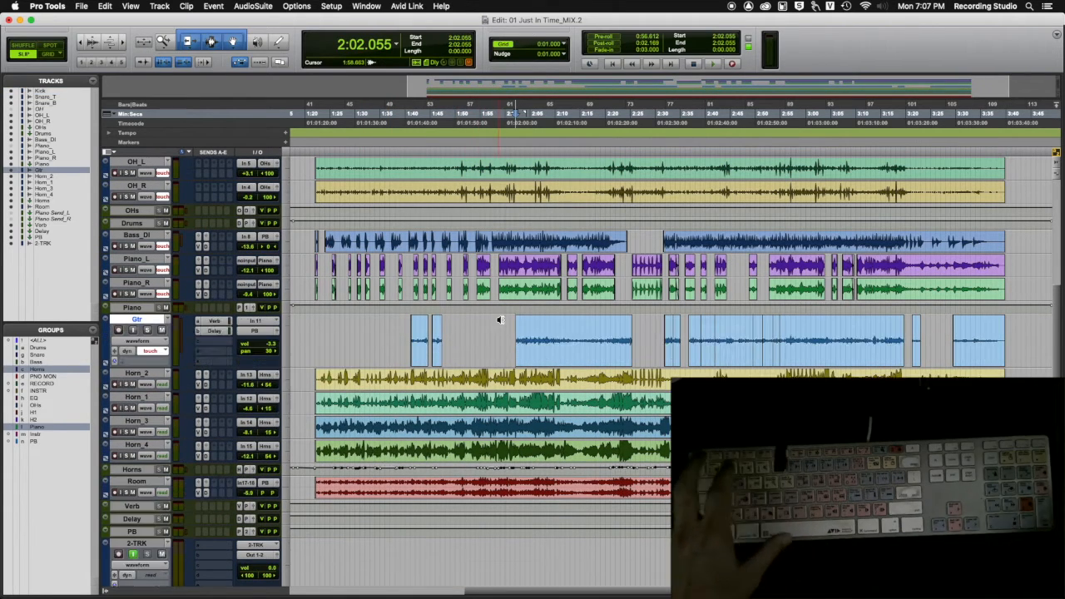
{"action": "key", "text": "super+bracketright"}
{"action": "key", "text": "super+bracketright"}
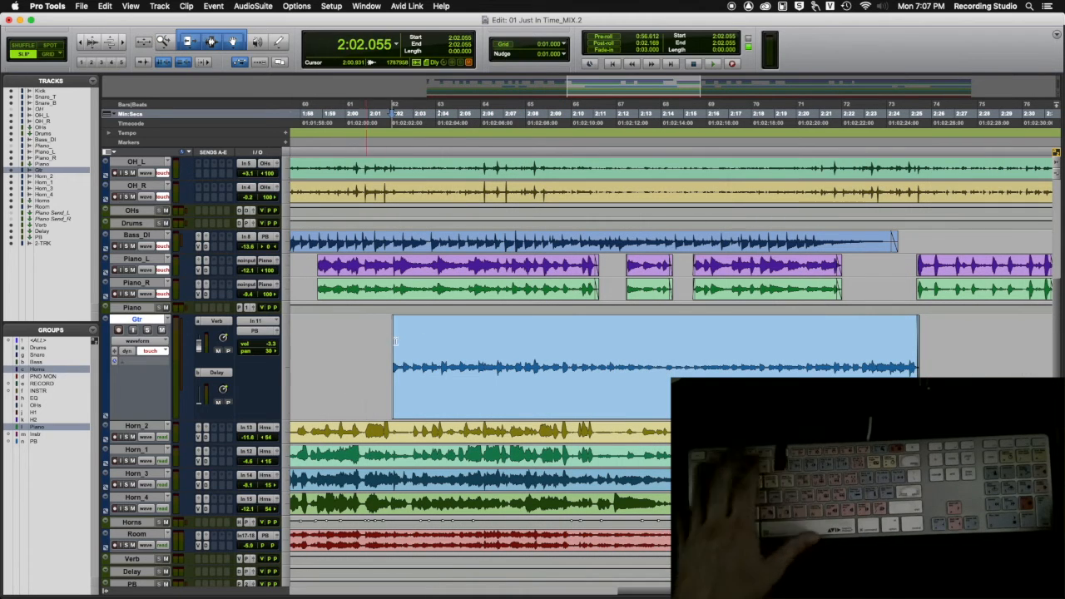
{"action": "left_click", "coordinate": [491, 390]}
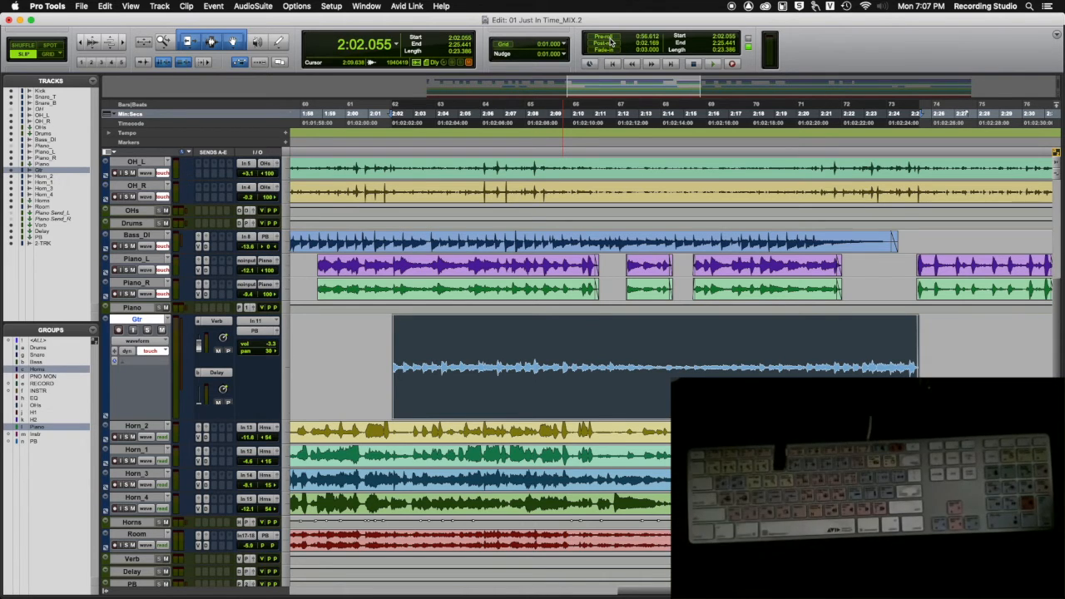
Step: Enable pre-roll and set its length to 4 seconds
{"action": "left_click", "coordinate": [606, 38]}
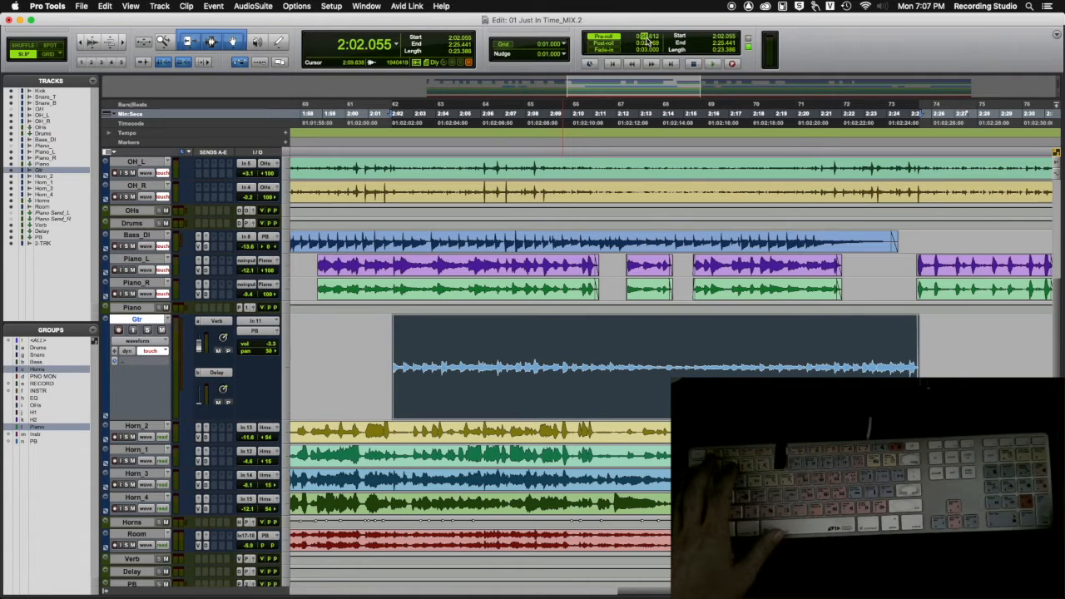
{"action": "type", "text": "4"}
{"action": "key", "text": "Return"}
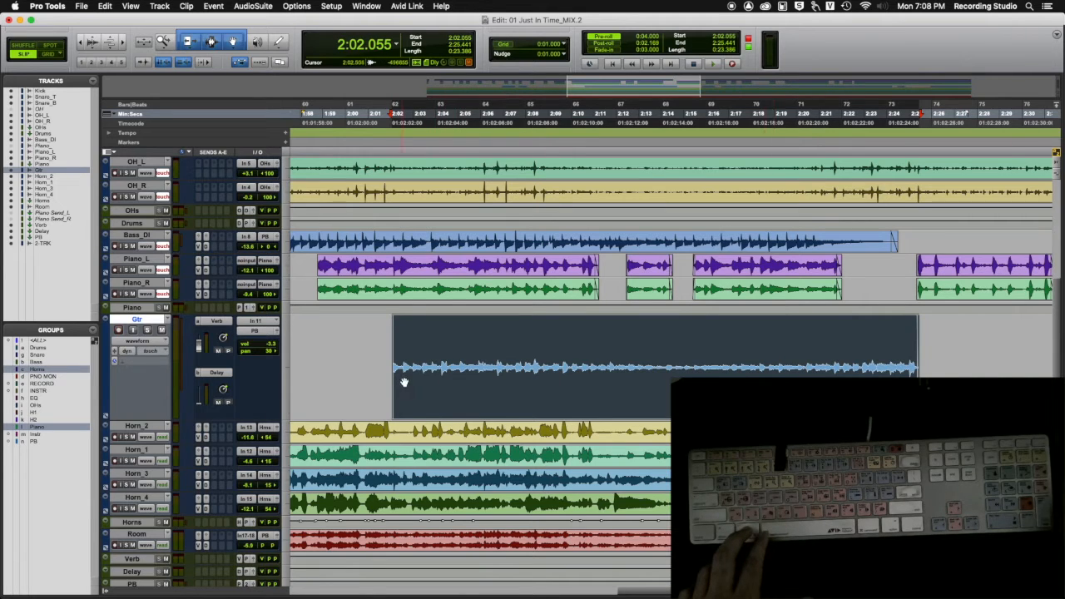
Step: Record-enable the Gtr track and record a short test take with pre-roll from the clip's start at 2:02.055
{"action": "left_click", "coordinate": [362, 340]}
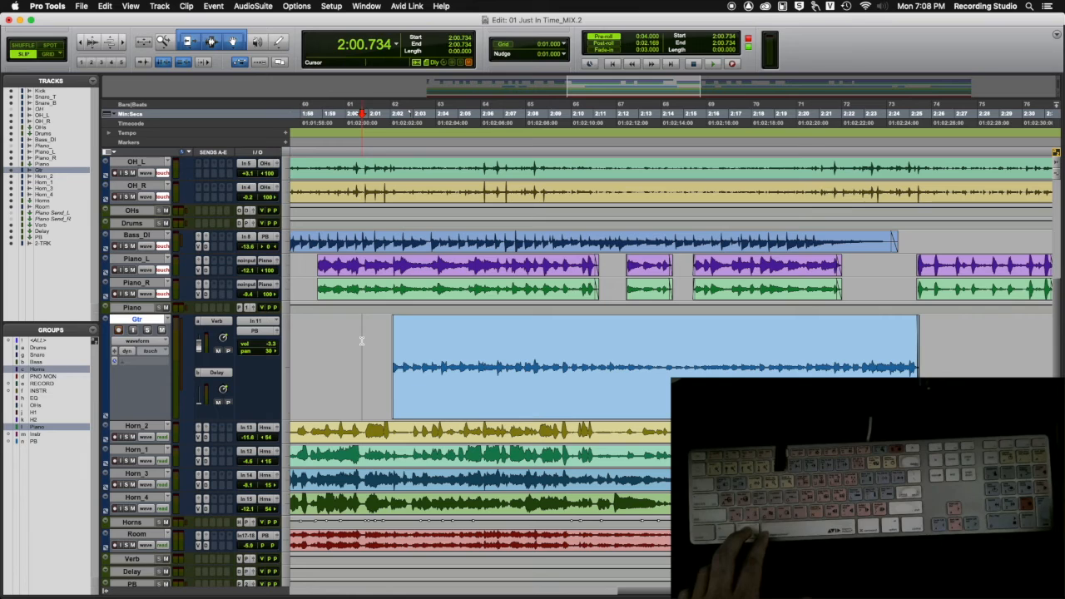
{"action": "key", "text": "Tab"}
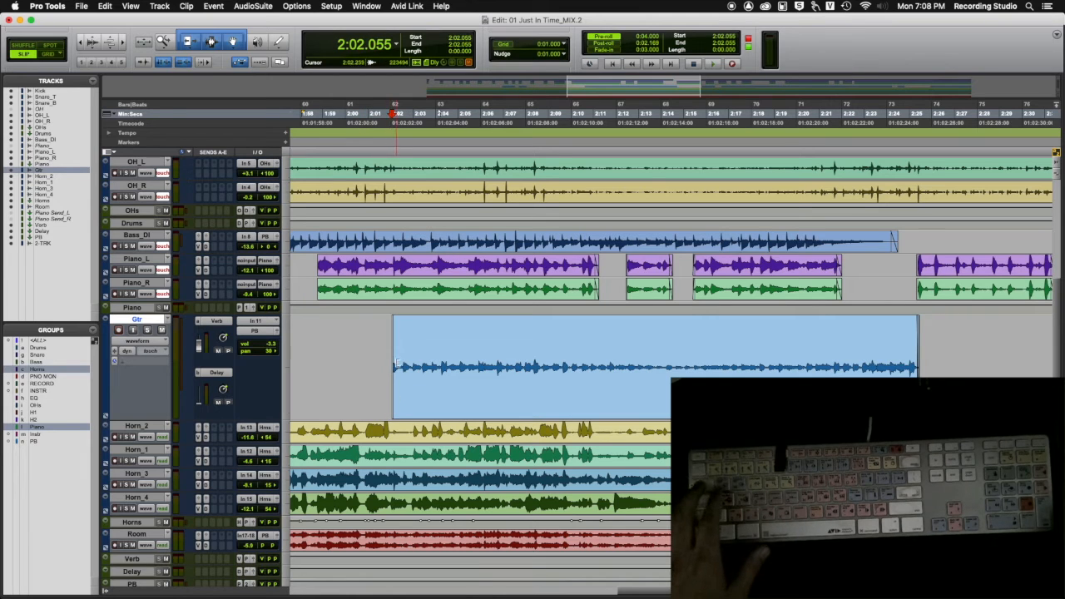
{"action": "key", "text": "shift+r"}
{"action": "key", "text": "Tab"}
{"action": "key", "text": "Tab"}
{"action": "left_click", "coordinate": [362, 338]}
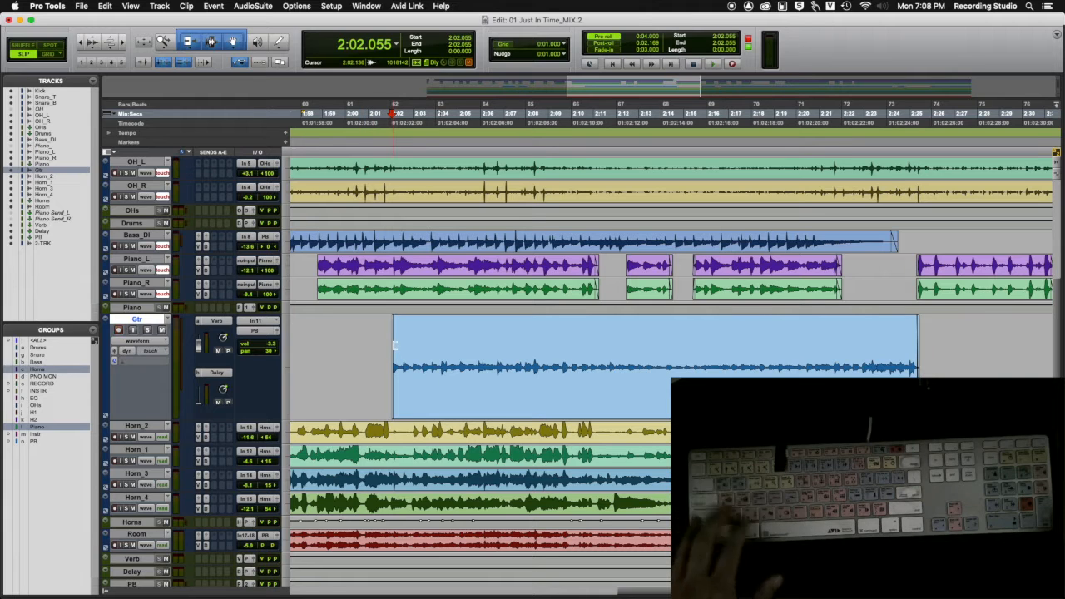
{"action": "key", "text": "super+space"}
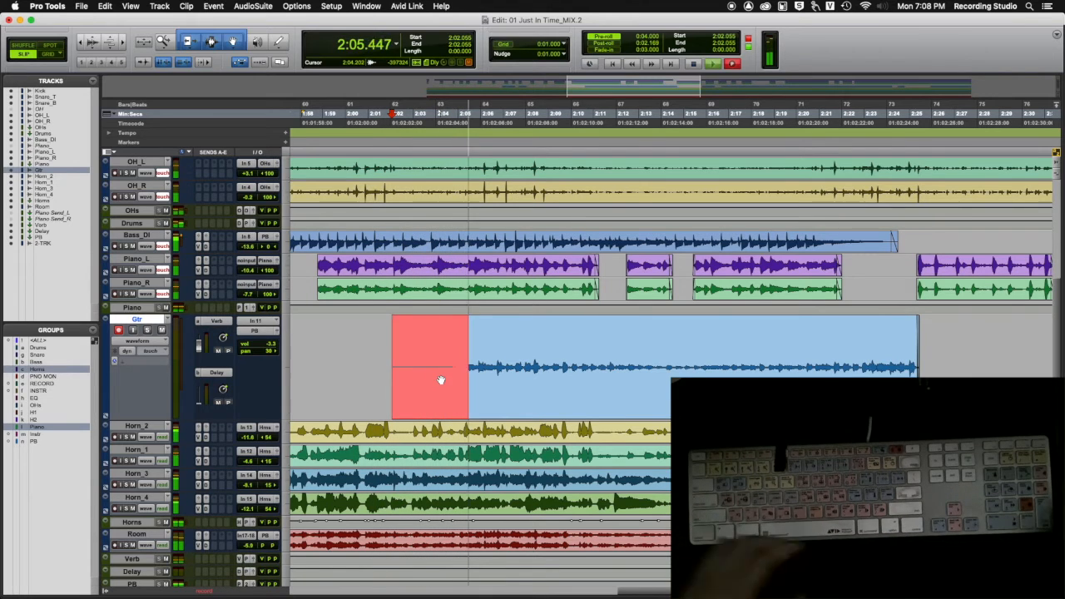
{"action": "key", "text": "space"}
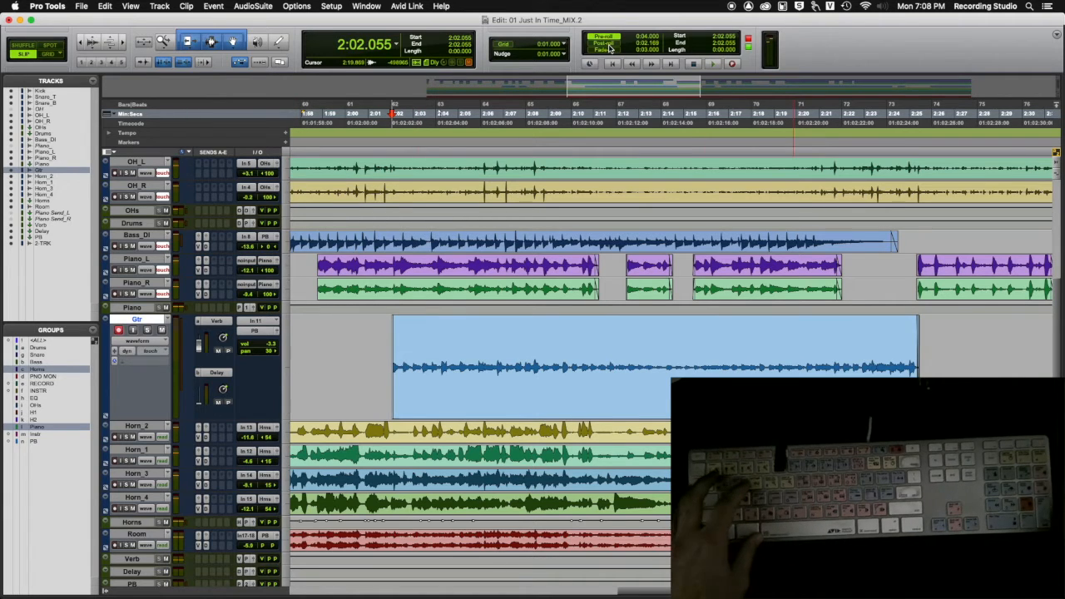
Step: Enable post-roll and set its length to 2 seconds
{"action": "left_click", "coordinate": [645, 43]}
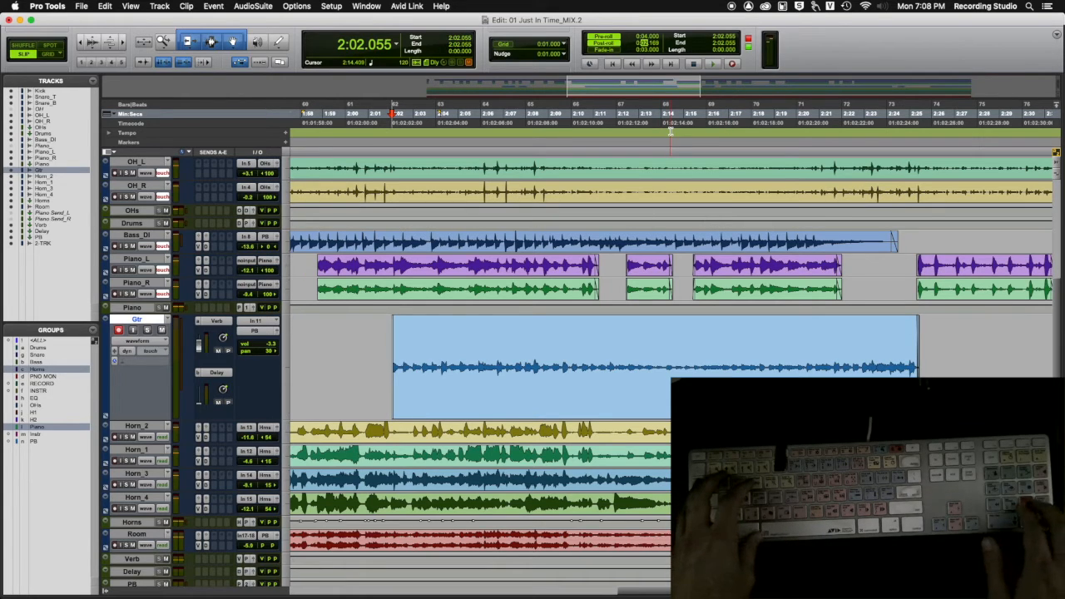
{"action": "type", "text": ".0"}
{"action": "key", "text": "Return"}
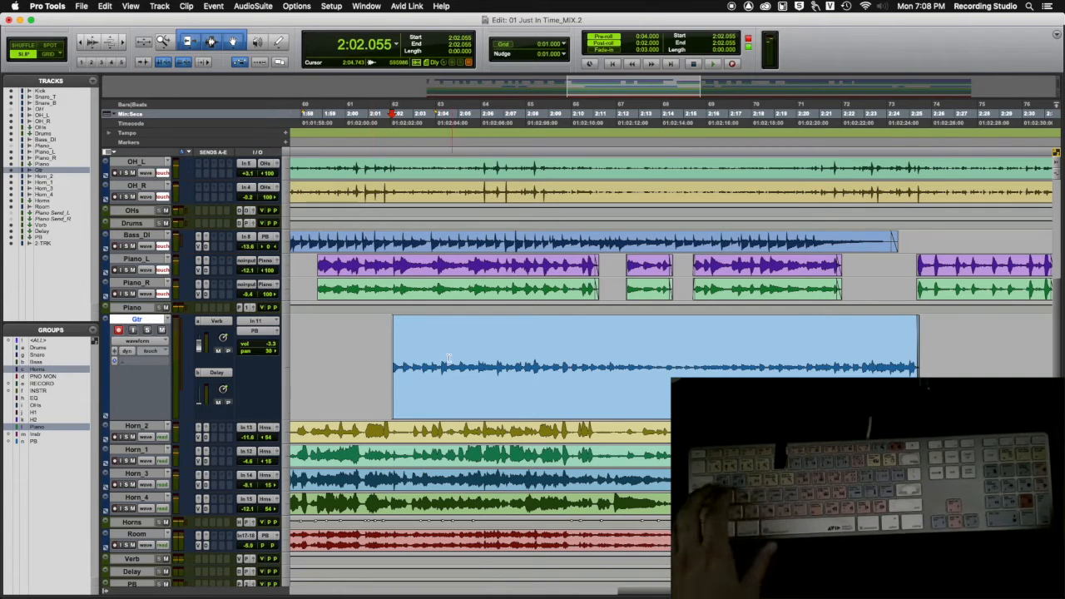
Step: Select the Gtr range from about 2:04.2 to 2:06.7 and punch-record over it with pre-roll and post-roll
{"action": "left_click_drag", "start_coordinate": [441, 358], "coordinate": [493, 363]}
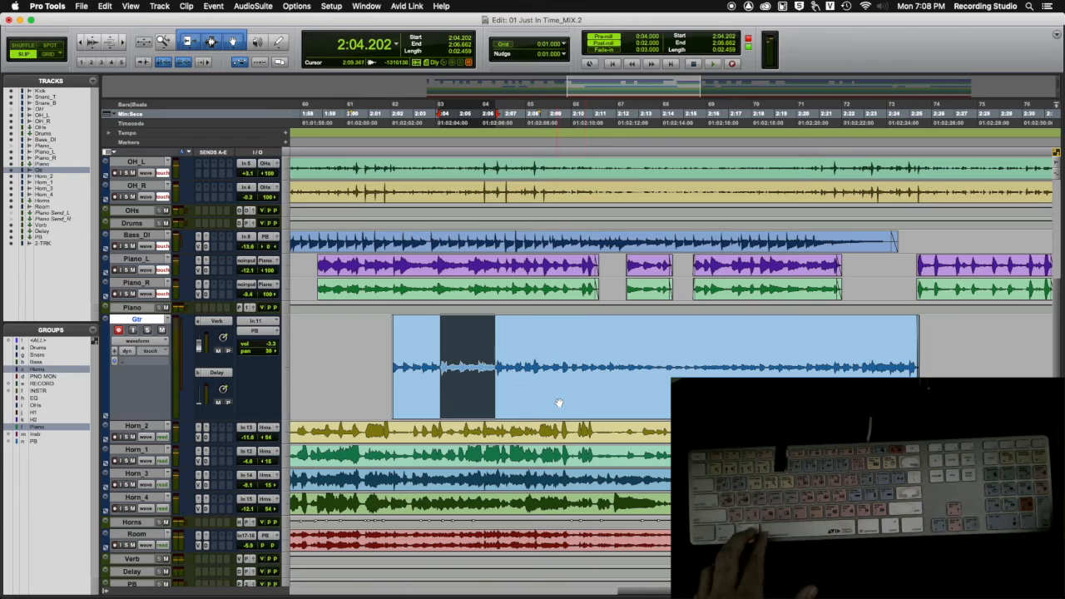
{"action": "key", "text": "space"}
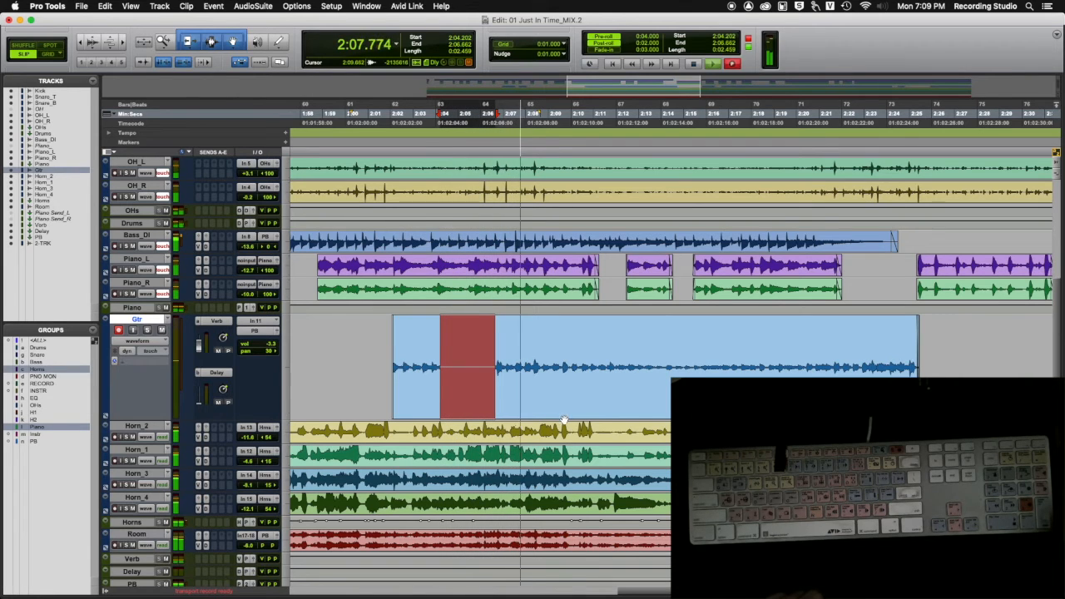
{"action": "key", "text": "space"}
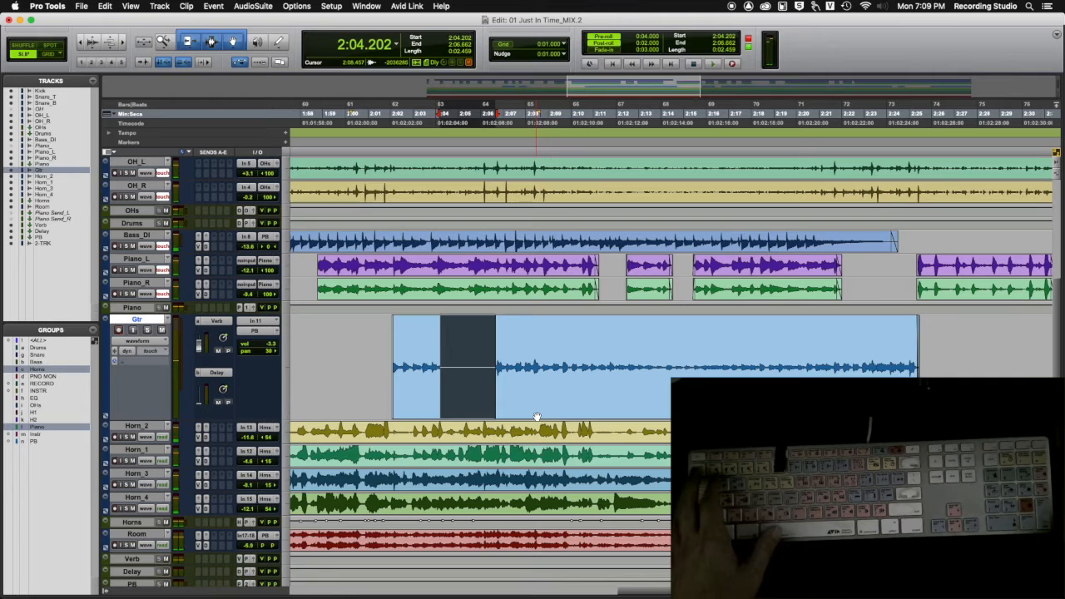
Step: Undo the Gtr punch recording and the edits before it, and redo them up to the punch recording
{"action": "key", "text": "super+z"}
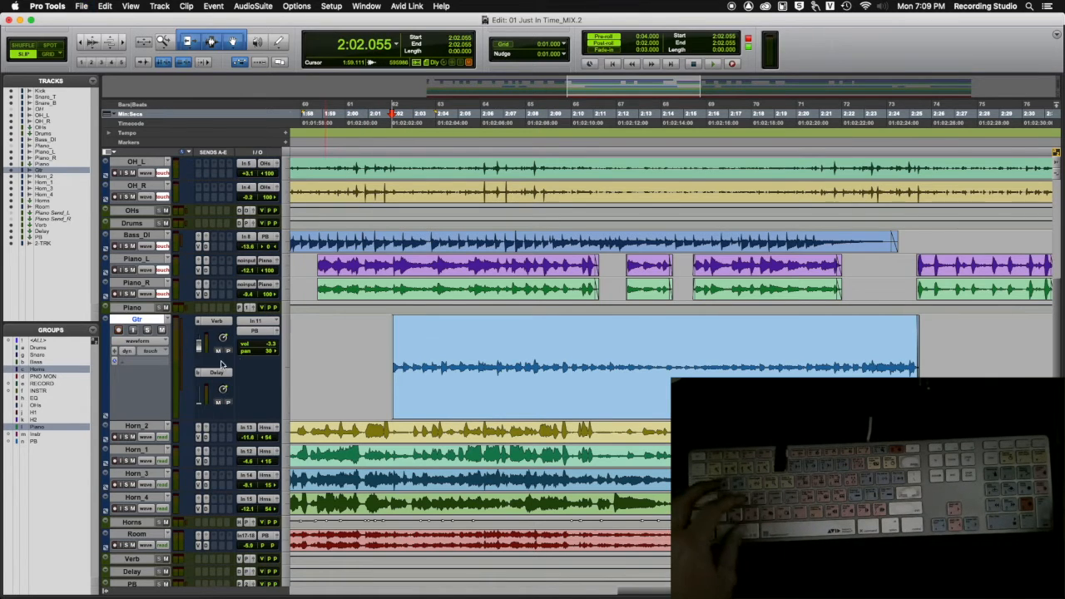
{"action": "key", "text": "shift+r"}
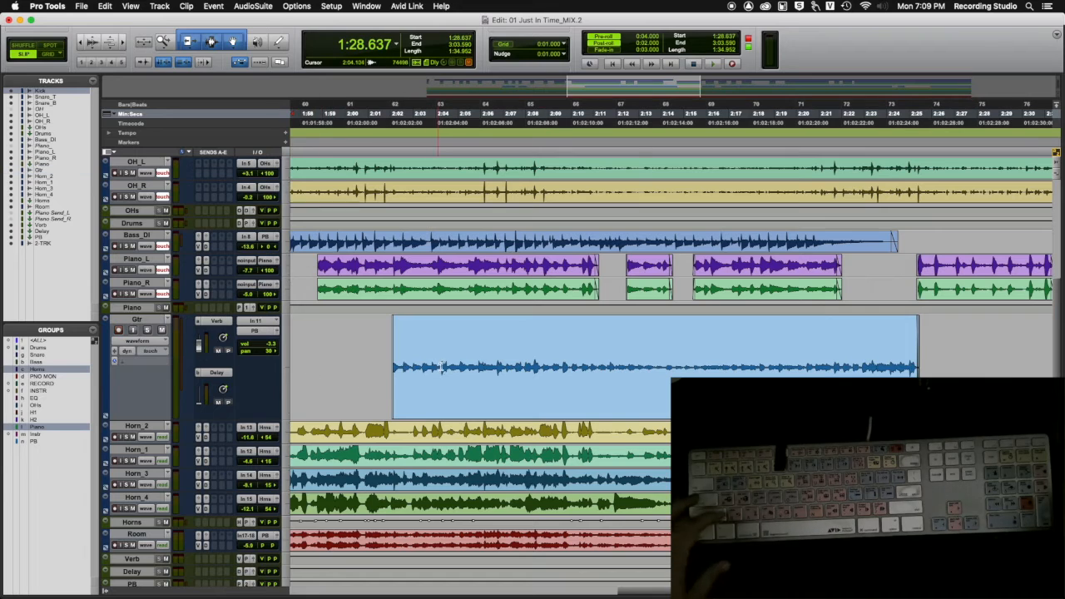
{"action": "left_click", "coordinate": [81, 5]}
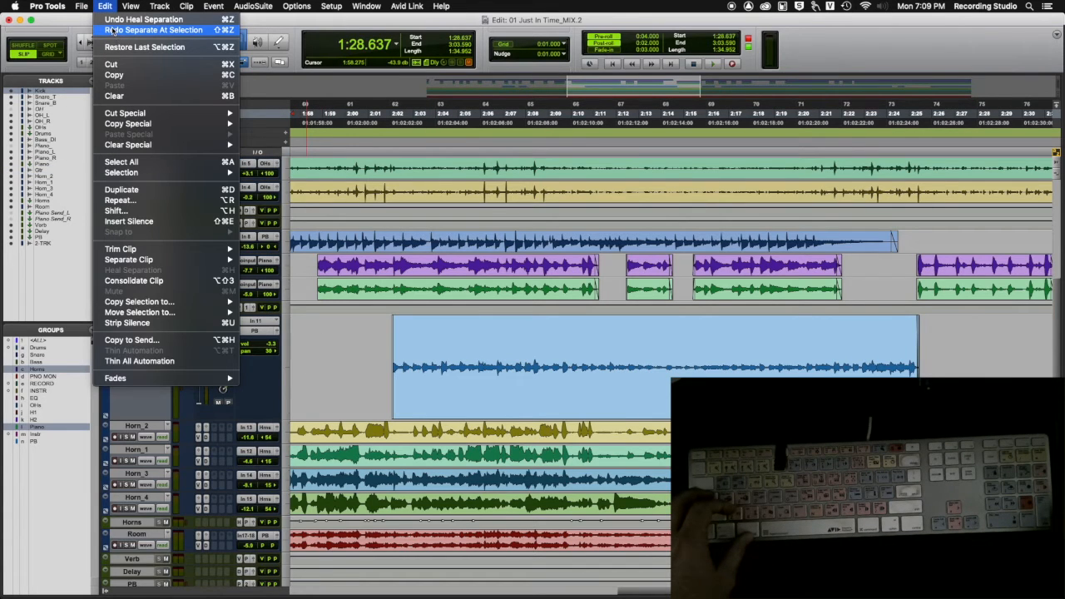
{"action": "left_click", "coordinate": [113, 32]}
{"action": "left_click", "coordinate": [108, 8]}
{"action": "left_click", "coordinate": [112, 32]}
{"action": "left_click", "coordinate": [106, 7]}
{"action": "left_click", "coordinate": [108, 32]}
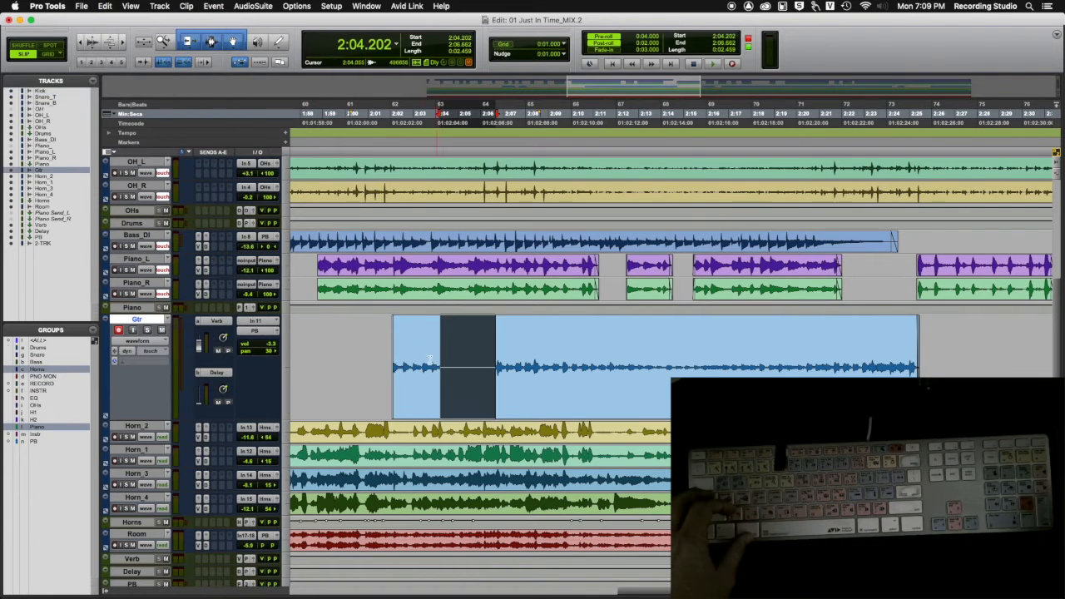
Step: Trim the Gtr clip edges around the punched-in section, shifting the following clip's start to about 2:05.5, 2:08.7 and 2:07.0
{"action": "left_click", "coordinate": [421, 345]}
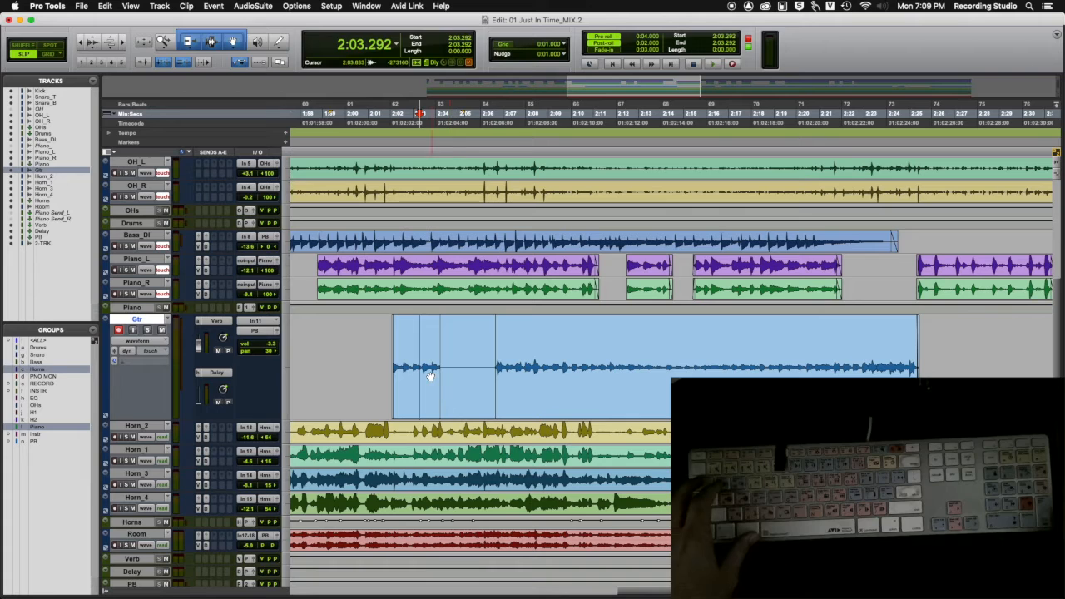
{"action": "left_click", "coordinate": [470, 388]}
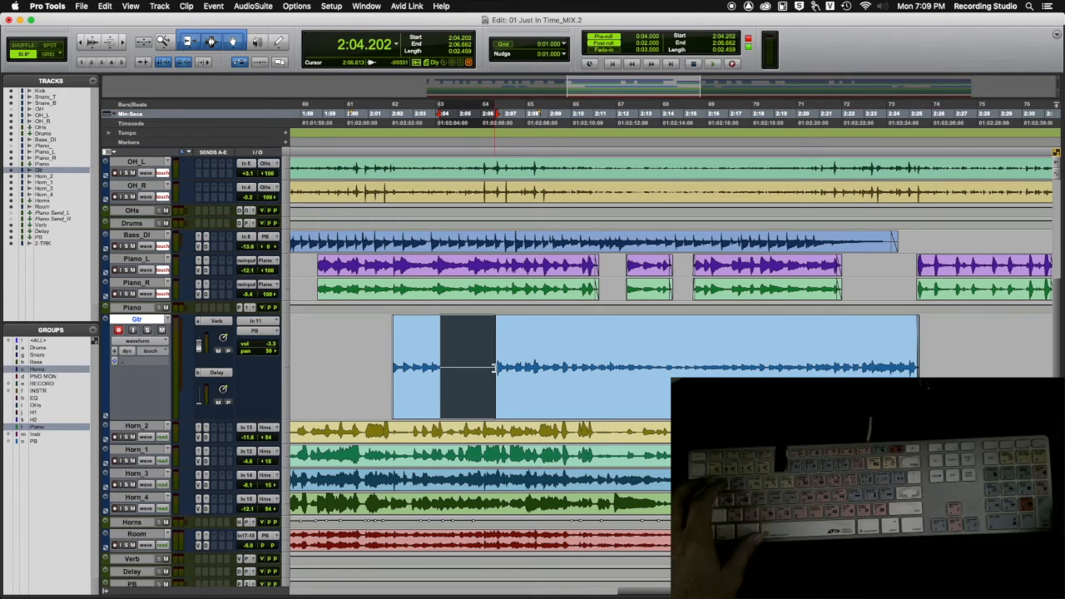
{"action": "left_click", "coordinate": [485, 372]}
{"action": "left_click_drag", "start_coordinate": [476, 376], "coordinate": [470, 375]}
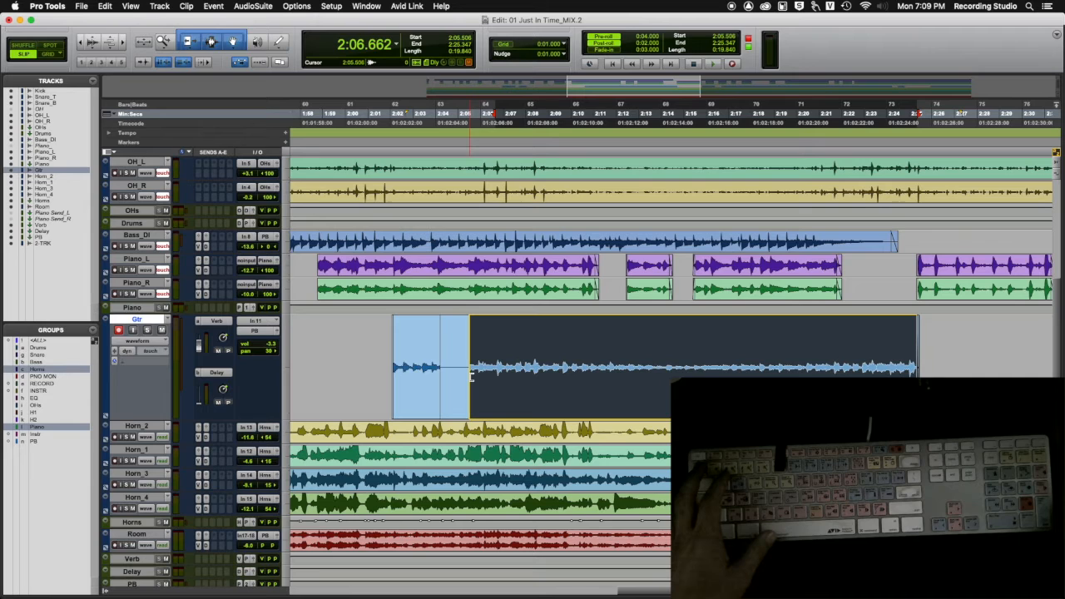
{"action": "left_click_drag", "start_coordinate": [440, 375], "coordinate": [566, 379]}
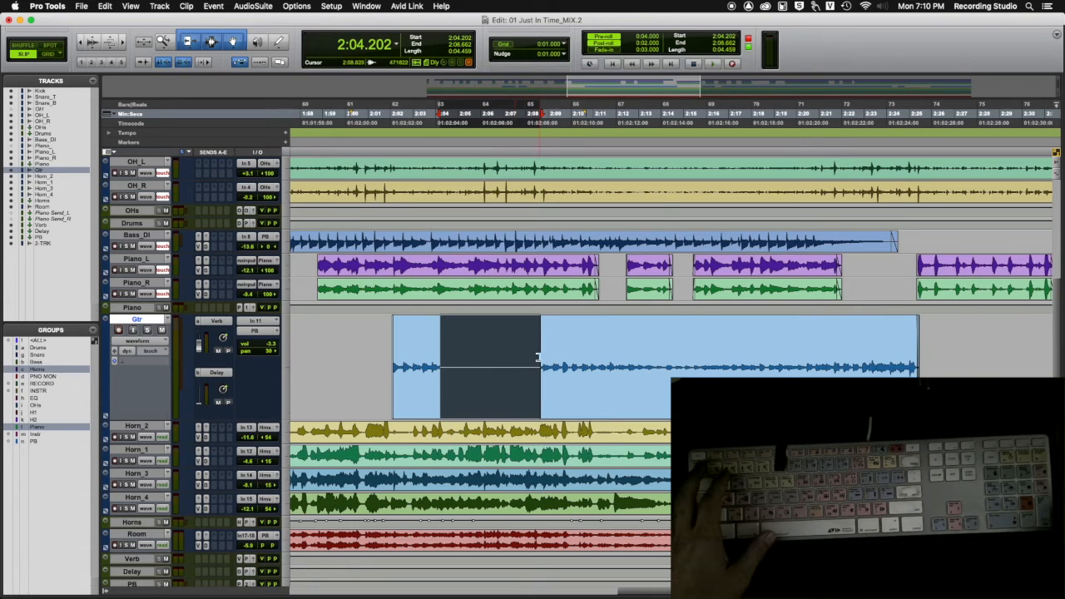
{"action": "left_click_drag", "start_coordinate": [542, 367], "coordinate": [502, 374]}
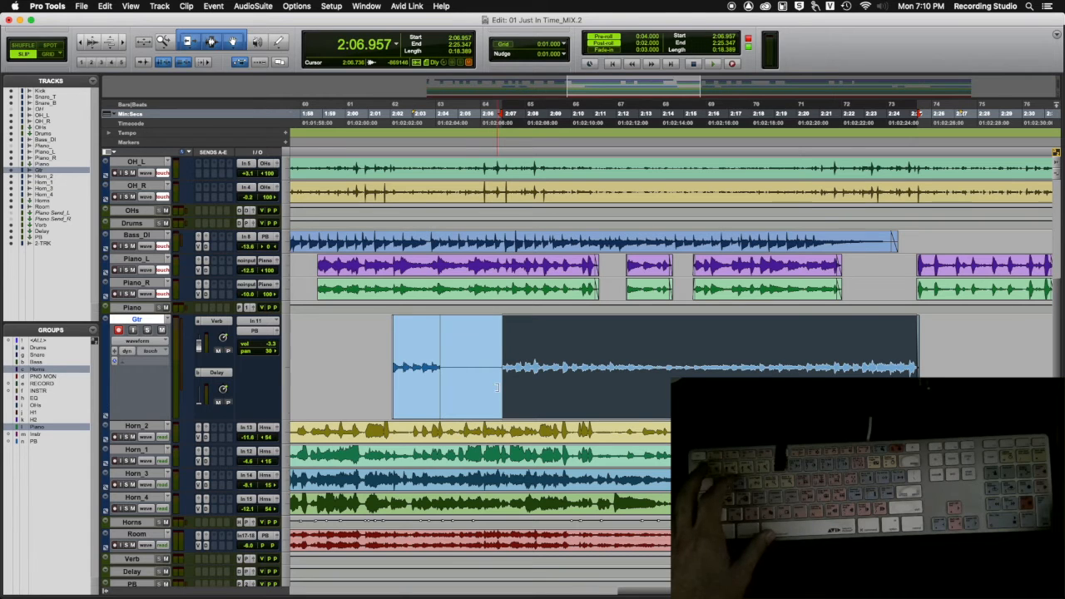
Step: Undo the Gtr clip trims and the punch recording, back to the single original clip
{"action": "key", "text": "super+z"}
{"action": "key", "text": "super+z"}
{"action": "key", "text": "super+z"}
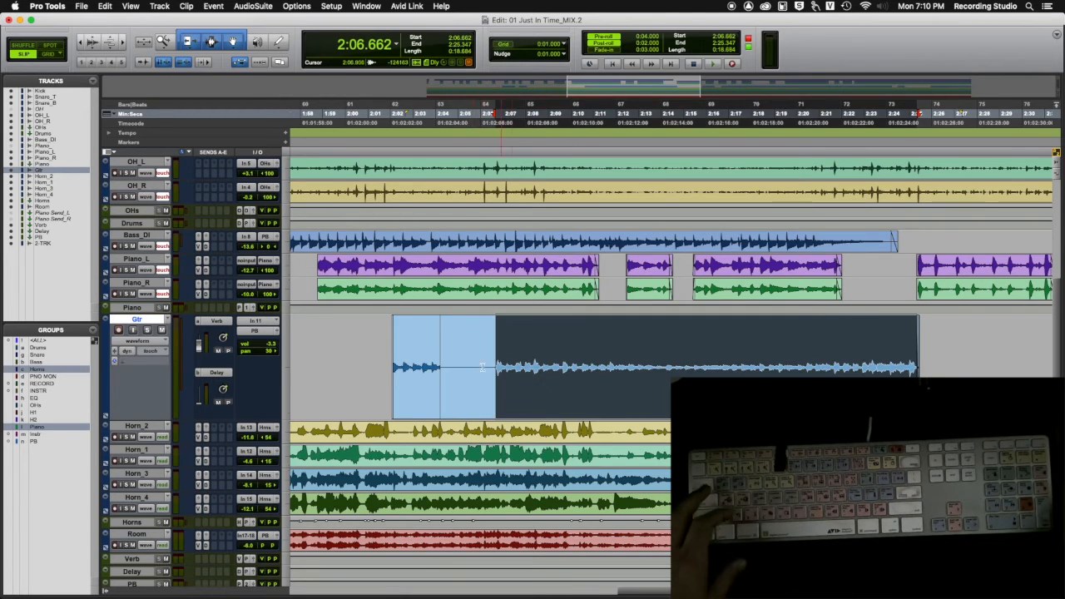
{"action": "key", "text": "super+z"}
{"action": "key", "text": "super+z"}
{"action": "key", "text": "super+z"}
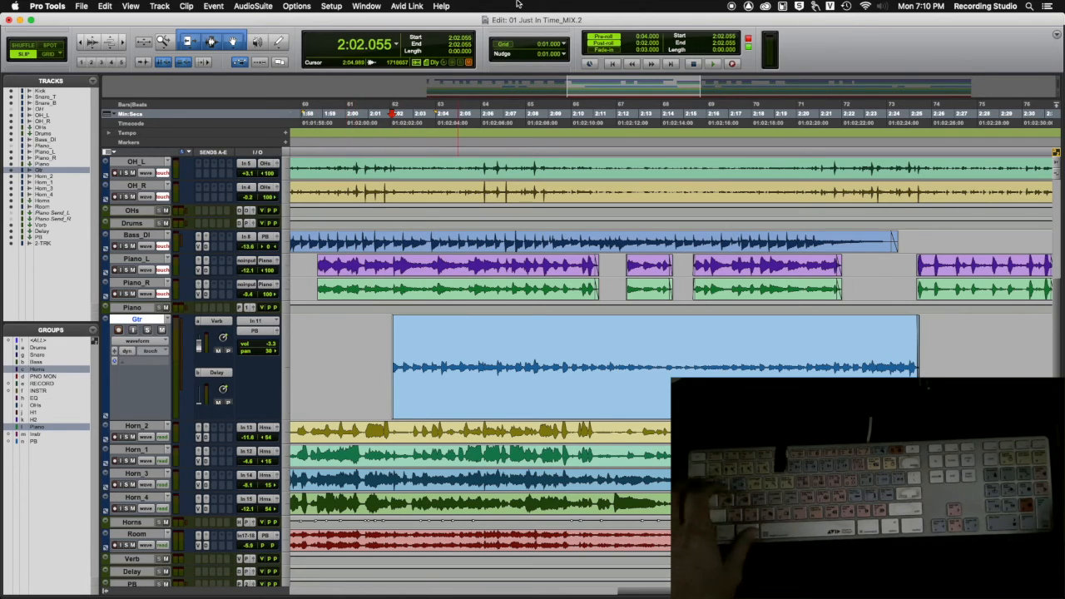
Step: Review the Operation preferences for transport and recording, and close the preferences without changes
{"action": "left_click", "coordinate": [331, 6]}
{"action": "mouse_move", "coordinate": [304, 10]}
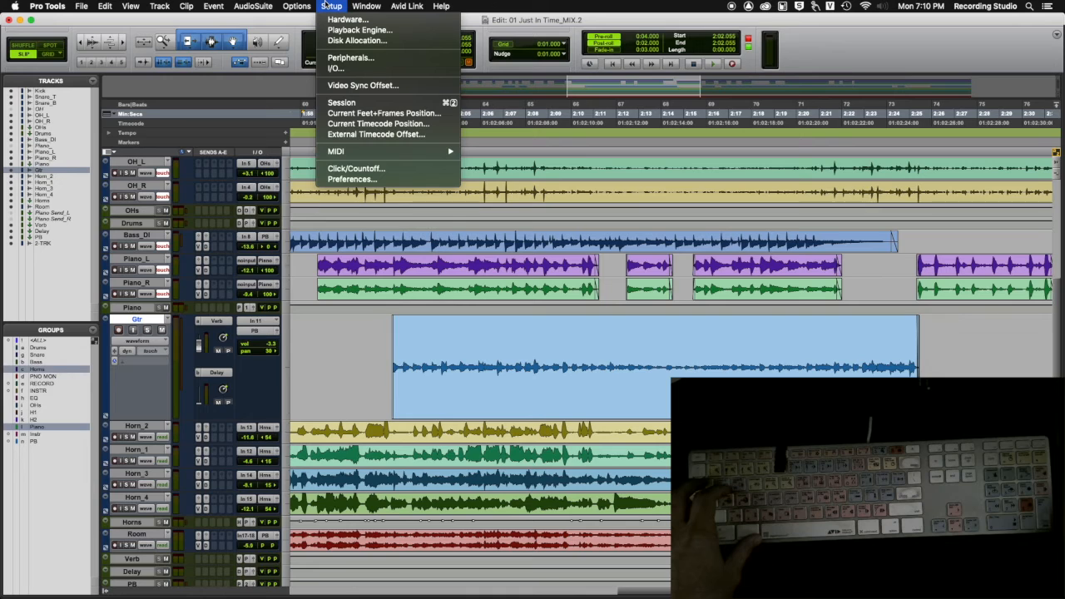
{"action": "left_click", "coordinate": [352, 179]}
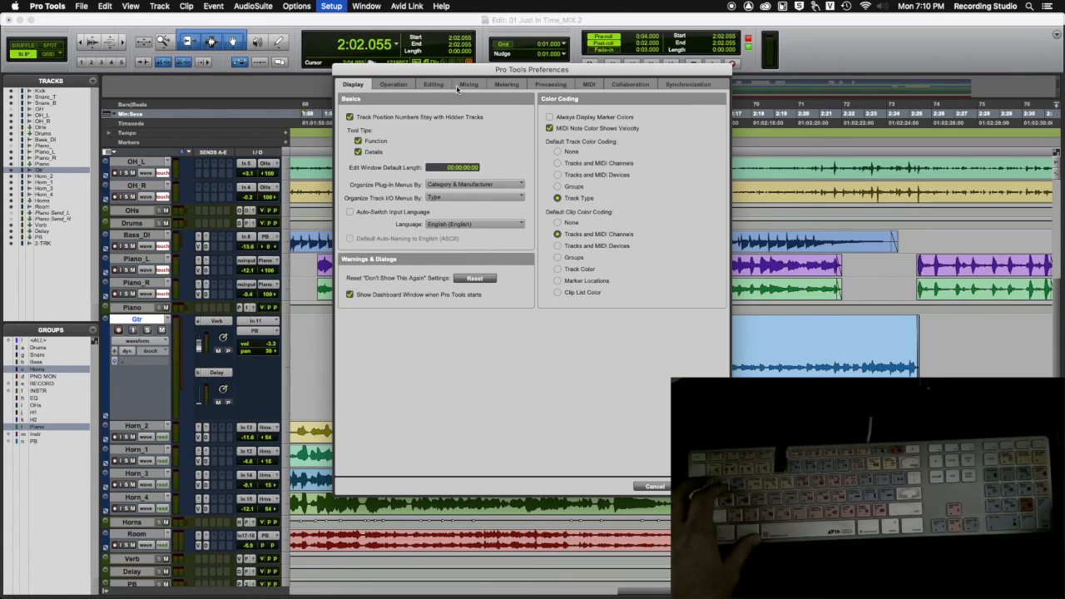
{"action": "left_click", "coordinate": [394, 85]}
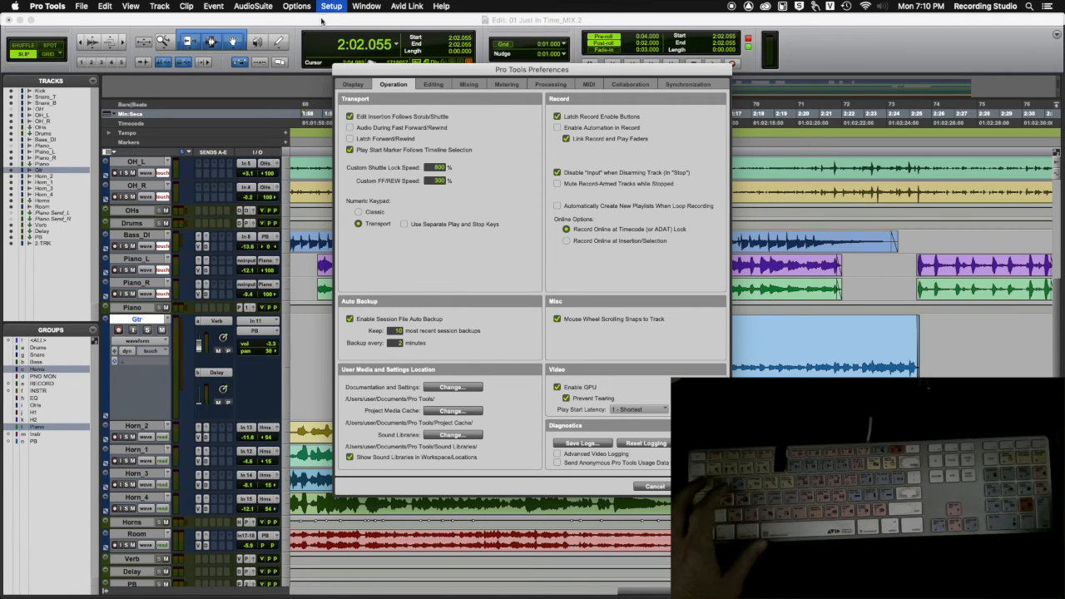
{"action": "key", "text": "Return"}
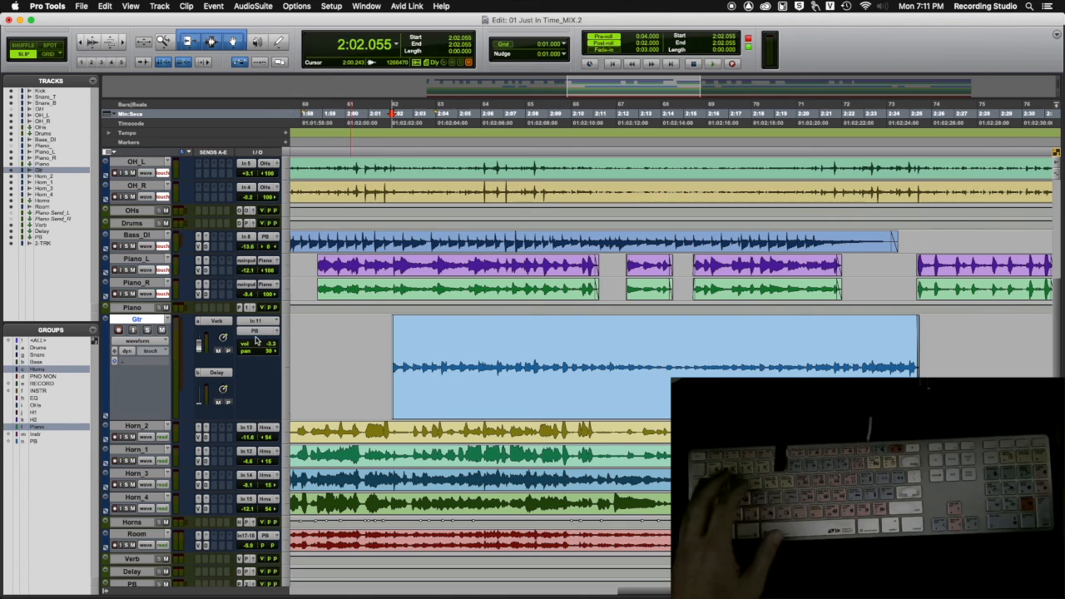
Step: Zoom out to the whole song and place the edit cursor at the start of the first Bass_DI clip
{"action": "key", "text": "r"}
{"action": "key", "text": "r"}
{"action": "key", "text": "r"}
{"action": "key", "text": "r"}
{"action": "key", "text": "r"}
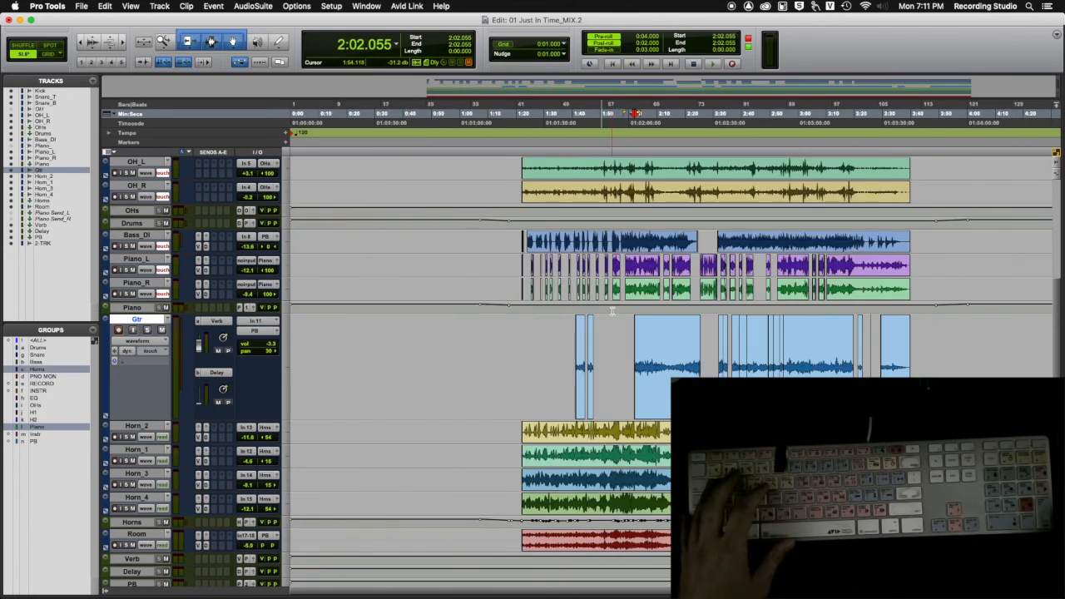
{"action": "key", "text": "F5"}
{"action": "left_click_drag", "start_coordinate": [336, 341], "coordinate": [459, 341]}
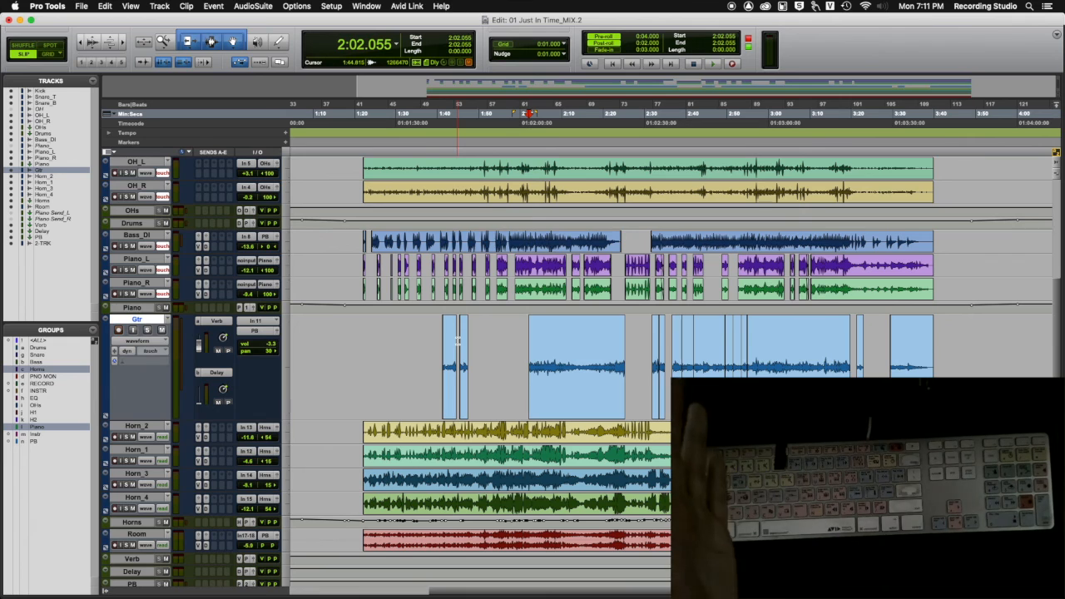
{"action": "left_click", "coordinate": [347, 239]}
{"action": "key", "text": "Tab"}
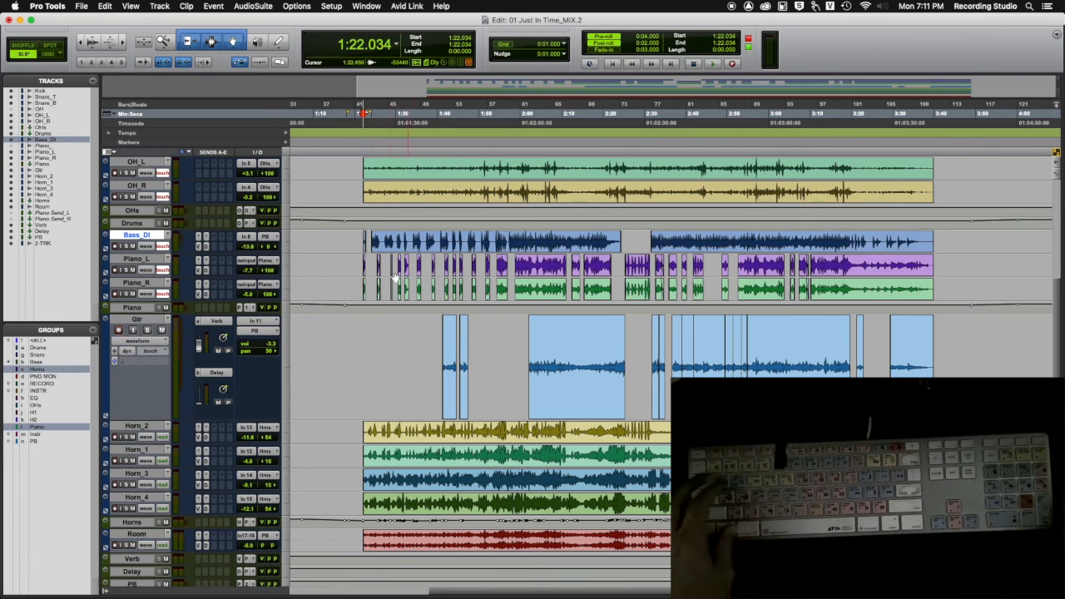
Step: Move the edit cursor to the start of the first Gtr clip at 1:41.205 and reduce the Gtr track's height to match its neighbours
{"action": "left_click", "coordinate": [420, 353]}
{"action": "key", "text": "Tab"}
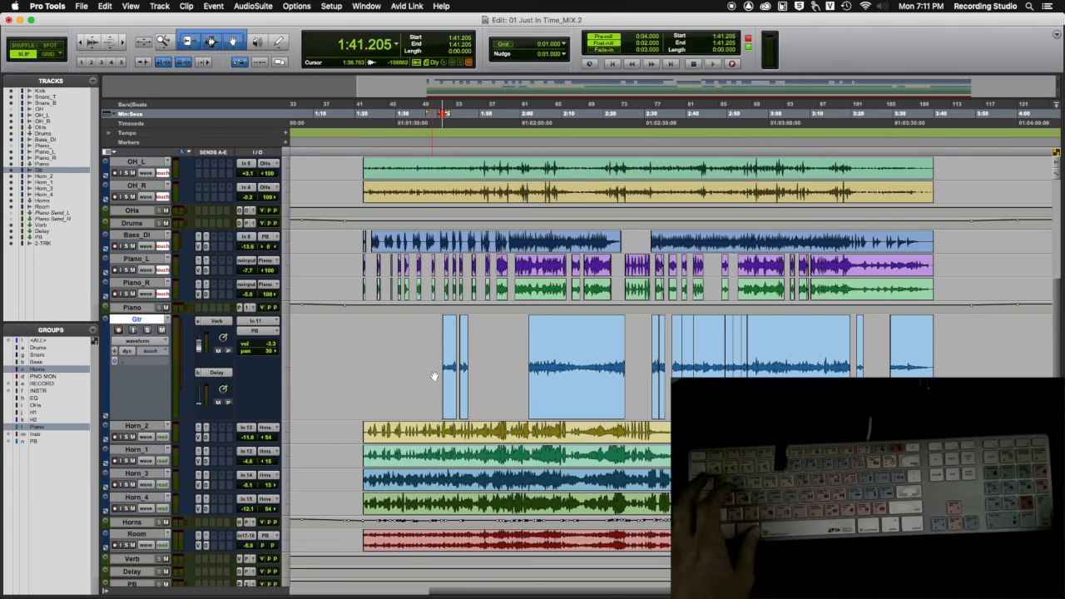
{"action": "key", "text": "ctrl+Down"}
{"action": "key", "text": "ctrl+Down"}
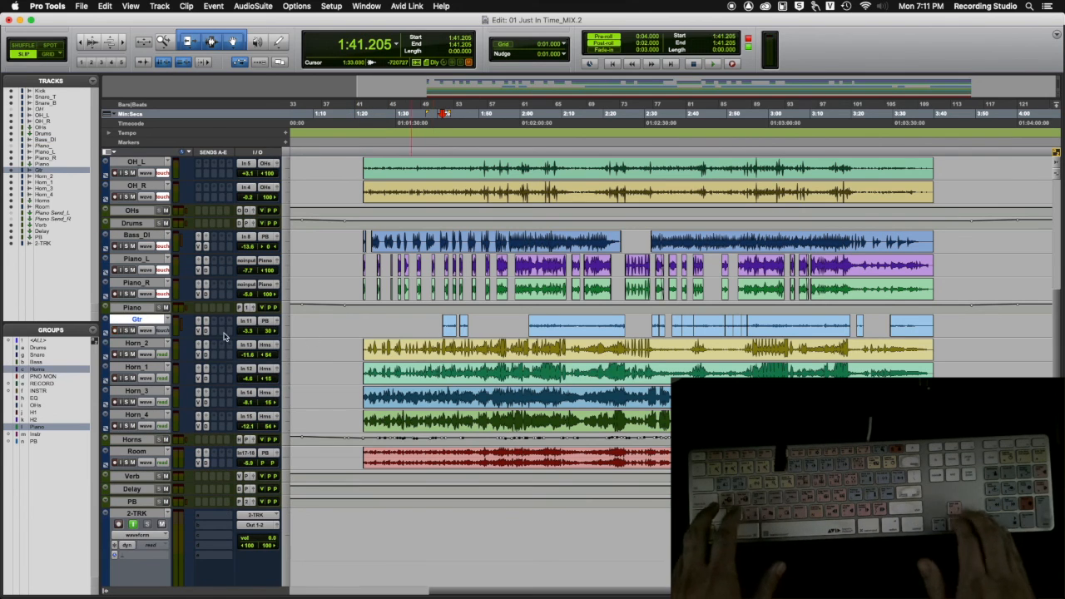